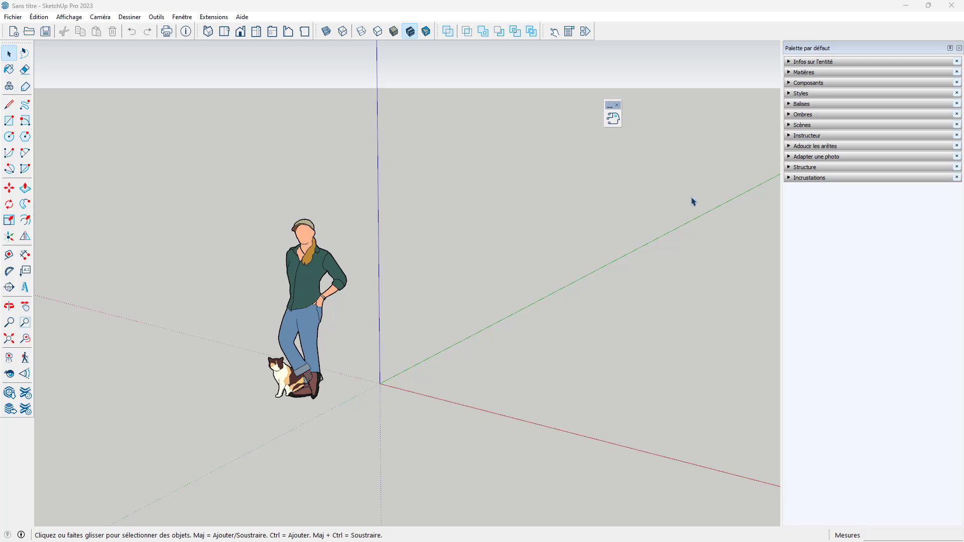
# Open and close the Diffusion window, then dock the Diffusion toolbar in the top toolbar row
pyautogui.moveTo(618, 105); pyautogui.dragTo(654, 67)
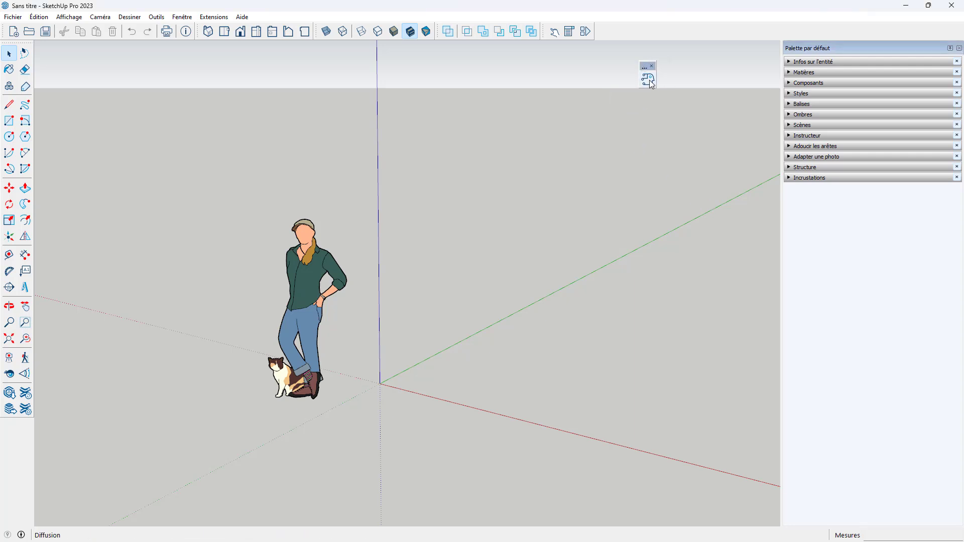
pyautogui.click(649, 81)
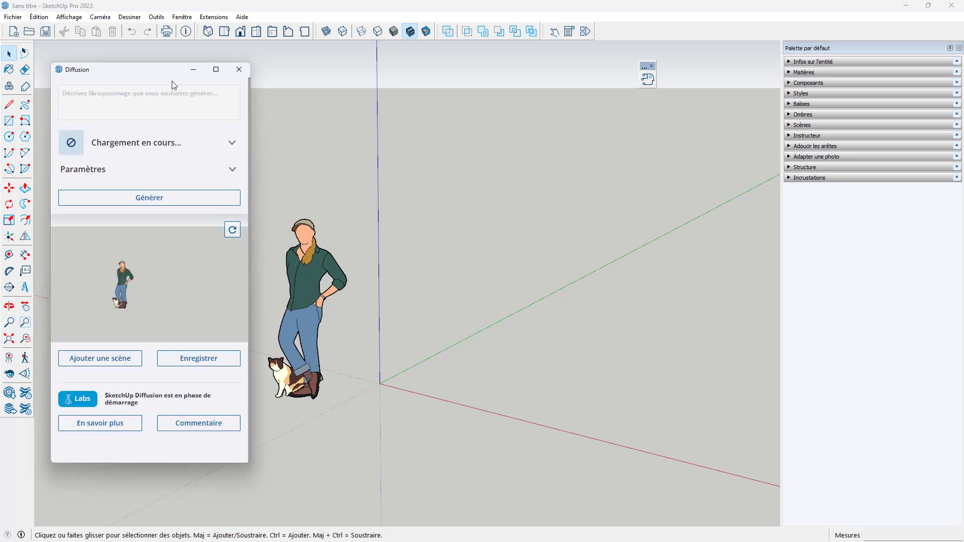
pyautogui.moveTo(168, 78); pyautogui.dragTo(733, 85)
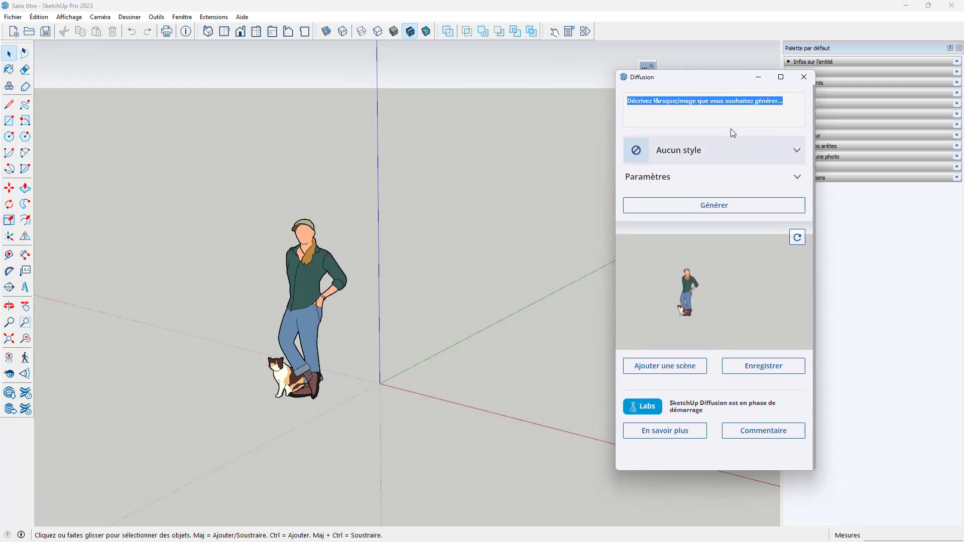
pyautogui.click(804, 77)
pyautogui.moveTo(646, 66); pyautogui.dragTo(674, 30)
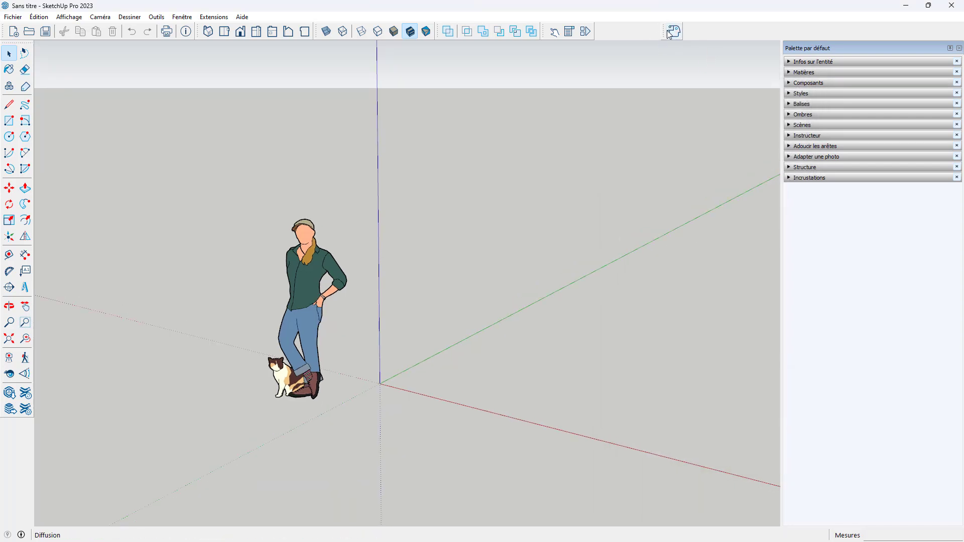
# Install SketchUp Diffusion from the Extension Warehouse, confirming the installation with Oui
pyautogui.click(214, 18)
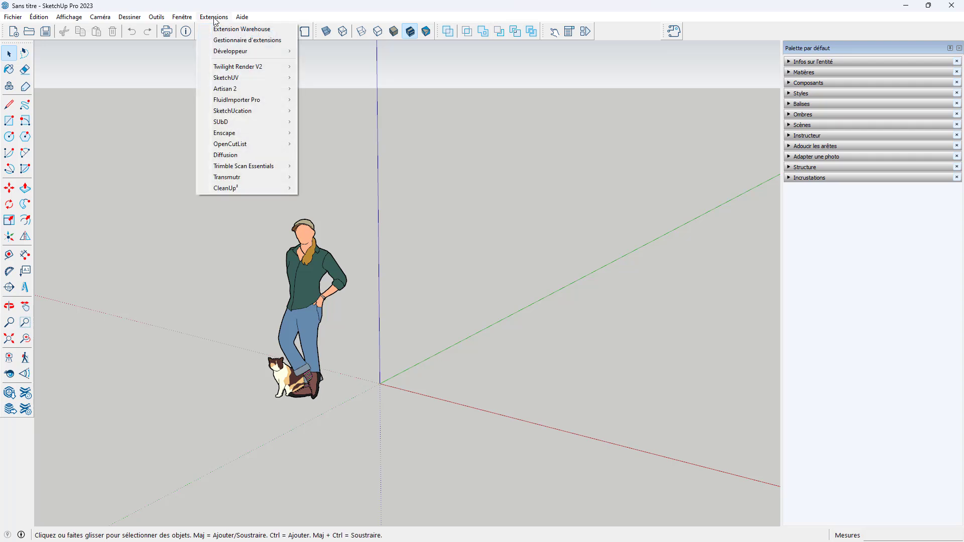
pyautogui.click(217, 28)
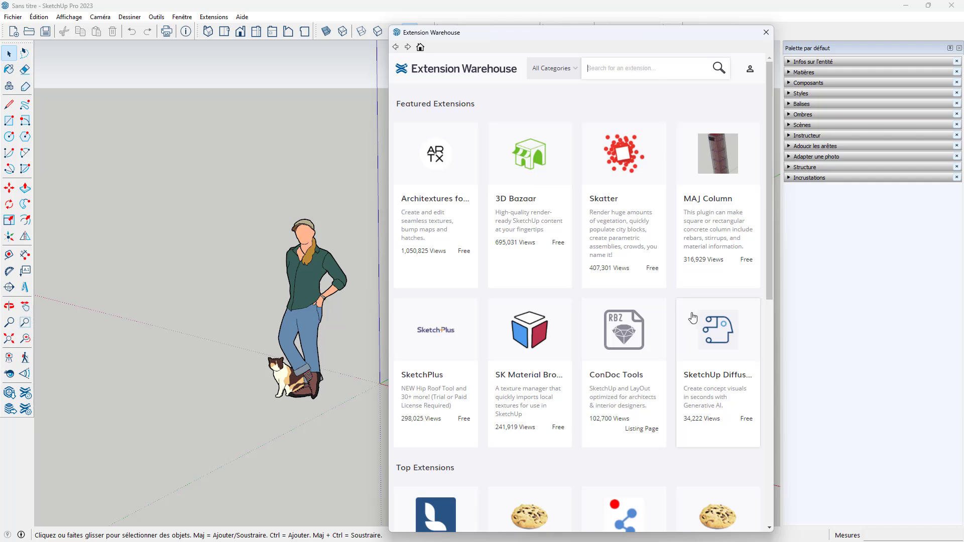
pyautogui.click(716, 332)
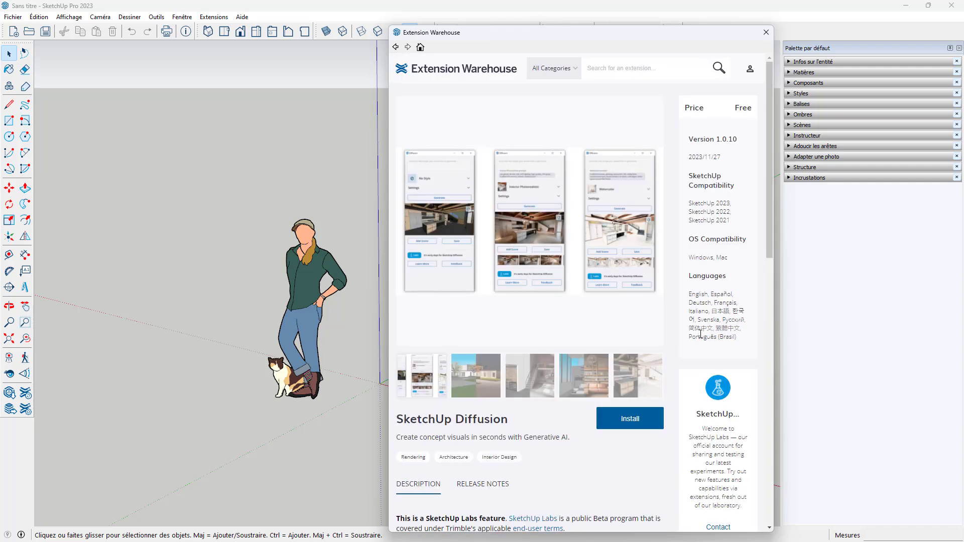
pyautogui.click(635, 421)
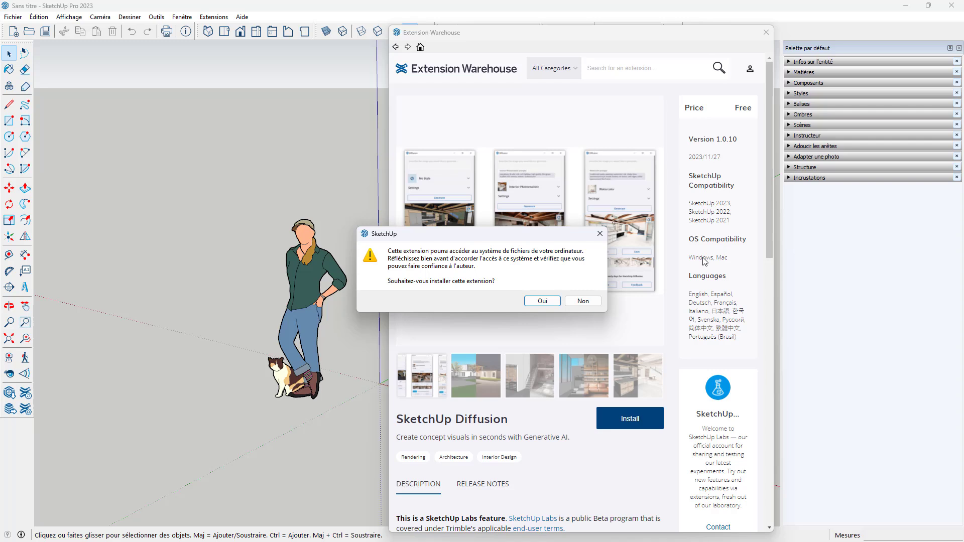
pyautogui.press('Return')
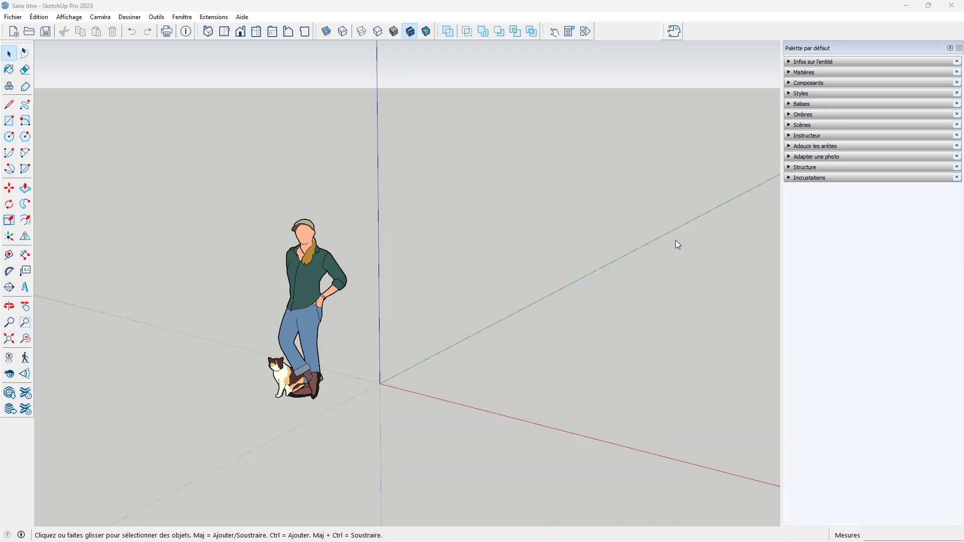
# Open the Diffusion window, move it beside the model, and glance at the style list
pyautogui.click(674, 33)
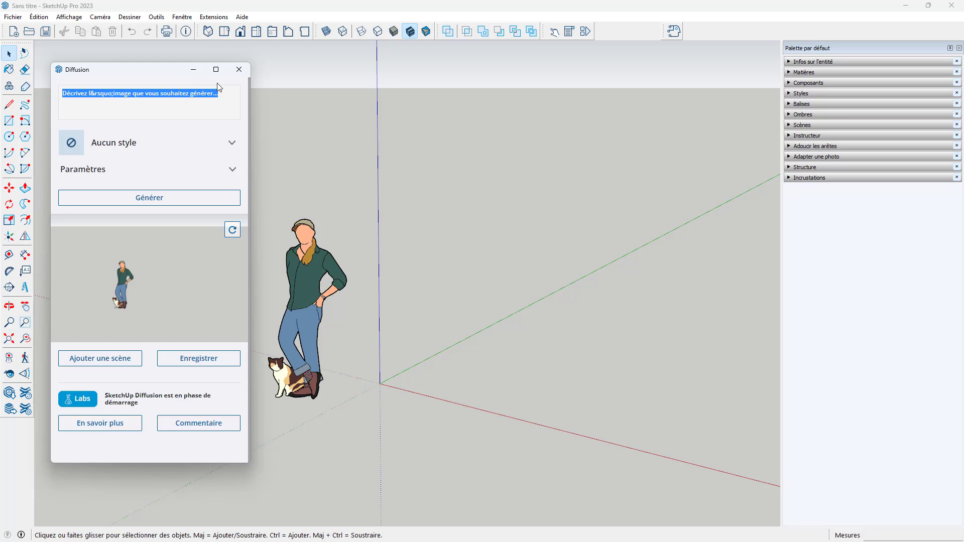
pyautogui.moveTo(171, 75); pyautogui.dragTo(599, 64)
pyautogui.click(638, 143)
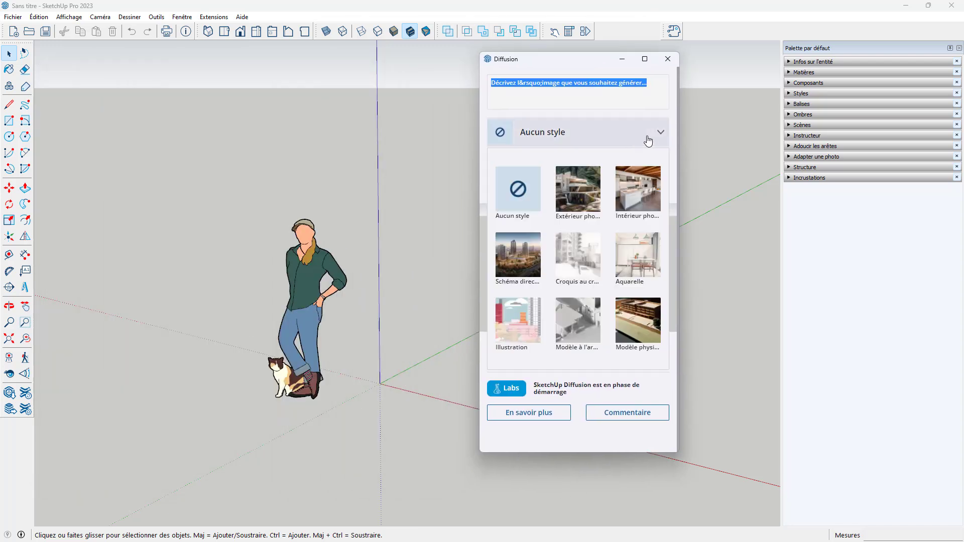
pyautogui.click(659, 133)
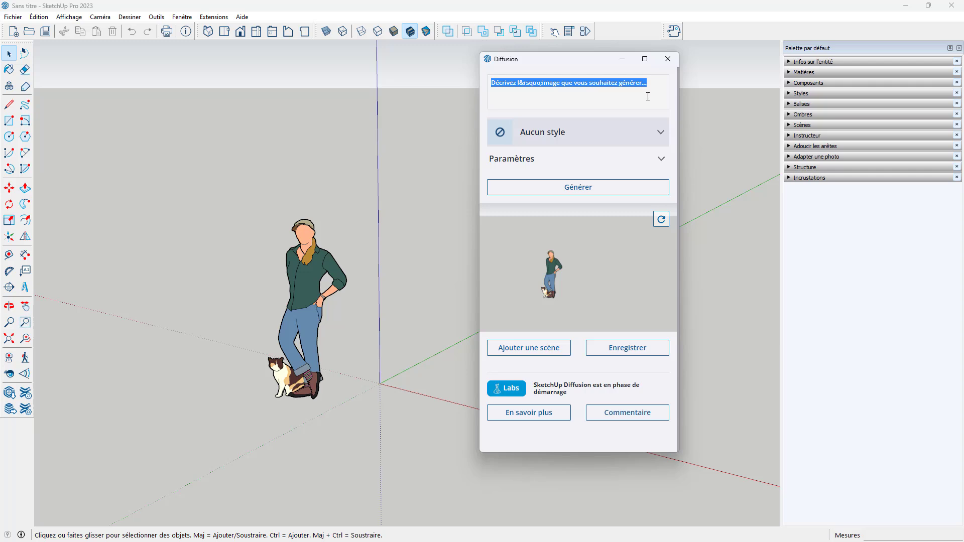
pyautogui.click(661, 138)
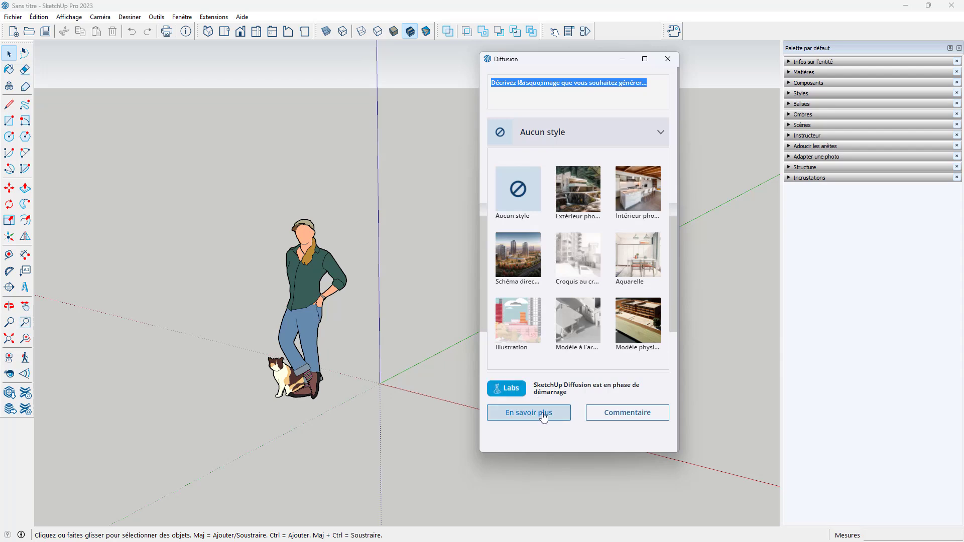
pyautogui.click(627, 409)
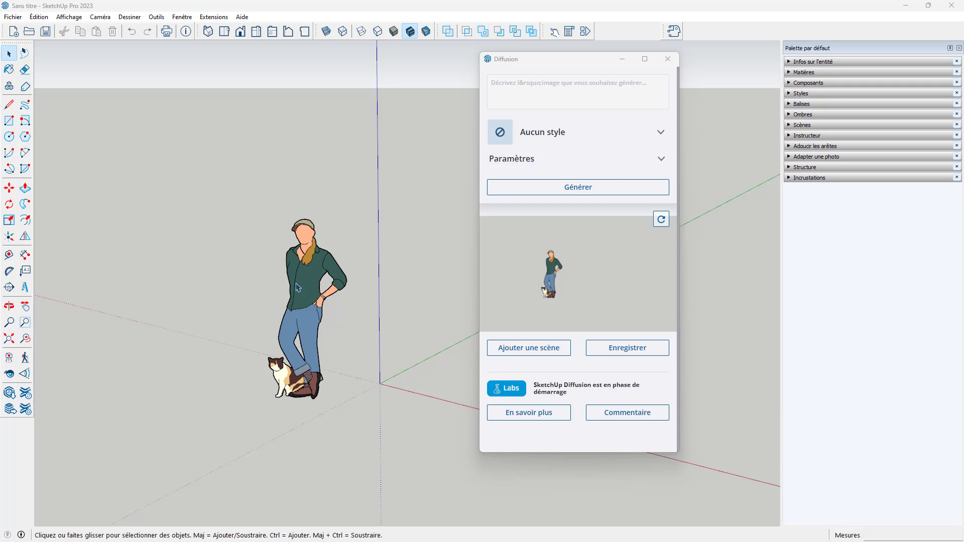
# Choose the Intérieur photoréaliste style and expand the Paramètres section
pyautogui.scroll(2, 265, 283)
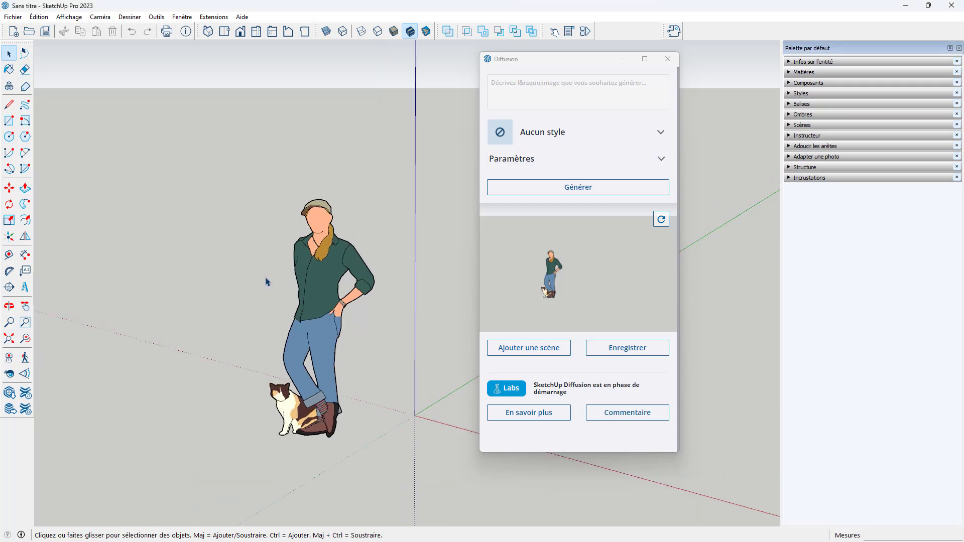
pyautogui.scroll(1, 265, 282)
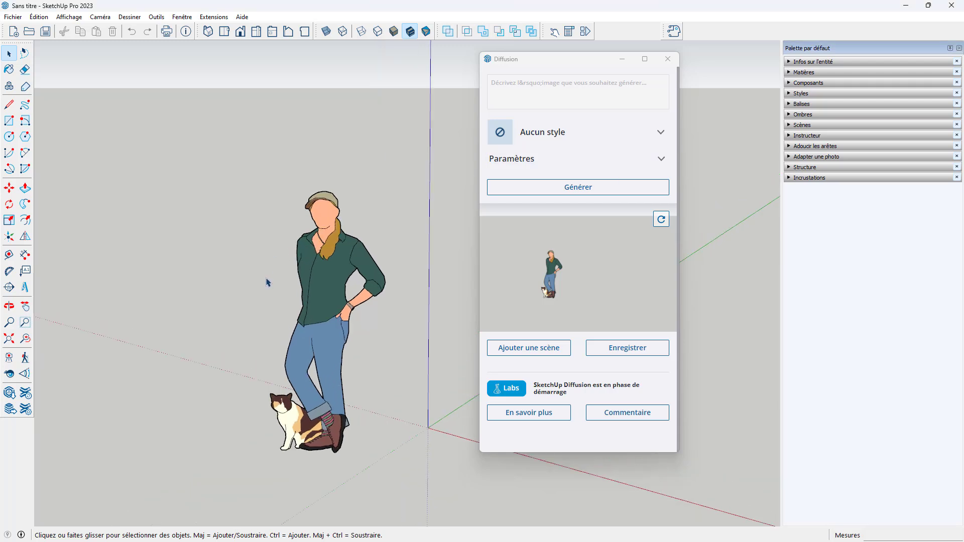
pyautogui.click(535, 137)
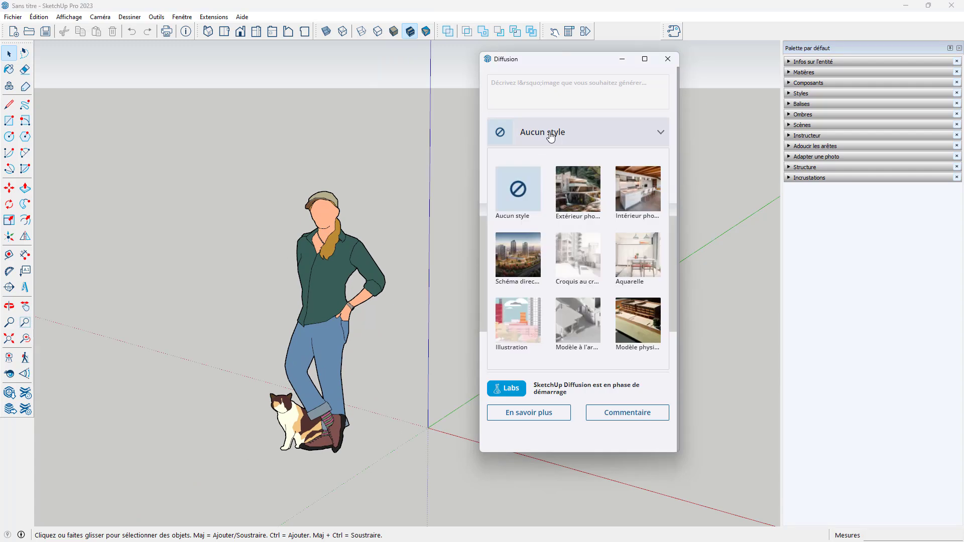
pyautogui.click(631, 186)
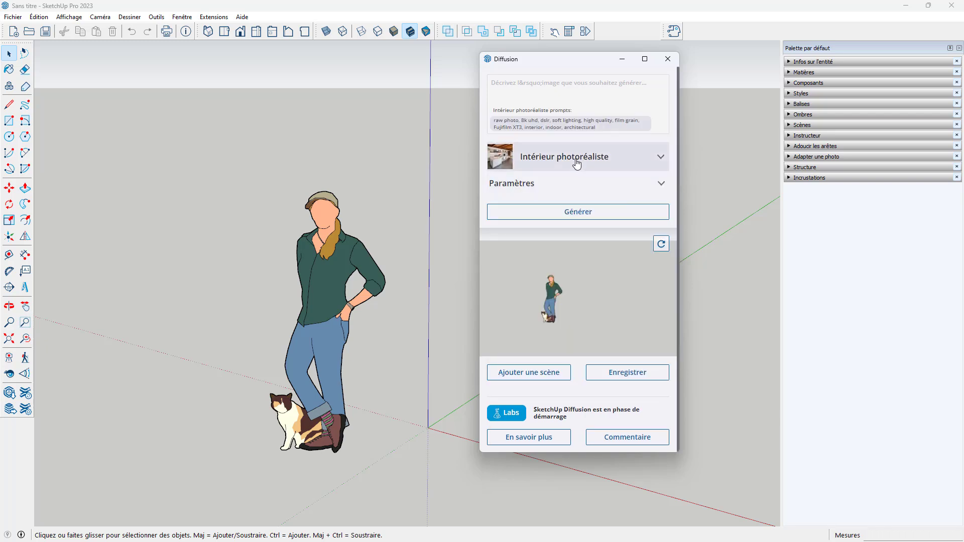
pyautogui.click(658, 189)
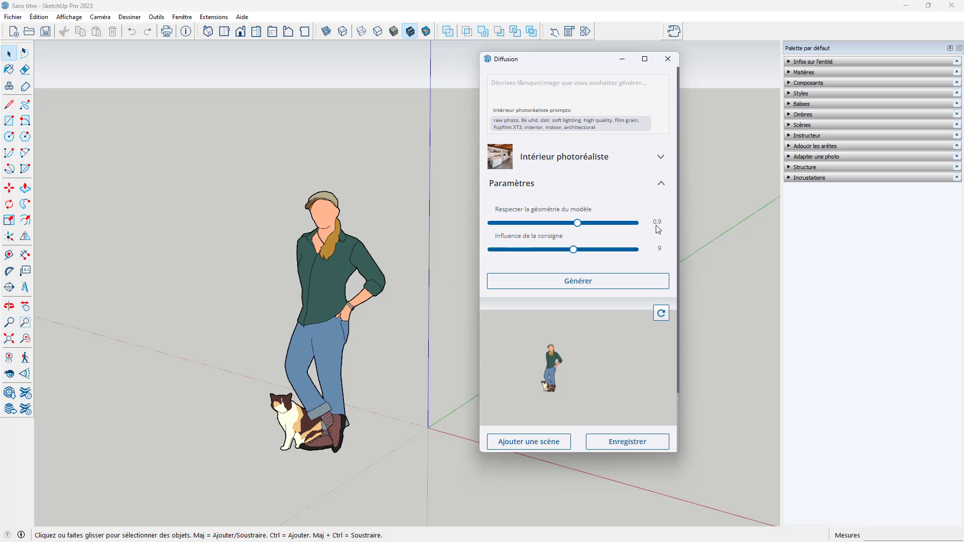
# Set Respecter la géométrie du modèle to 0.8 and Influence de la consigne to 10
pyautogui.moveTo(577, 223); pyautogui.dragTo(576, 229)
pyautogui.moveTo(574, 251); pyautogui.dragTo(635, 253)
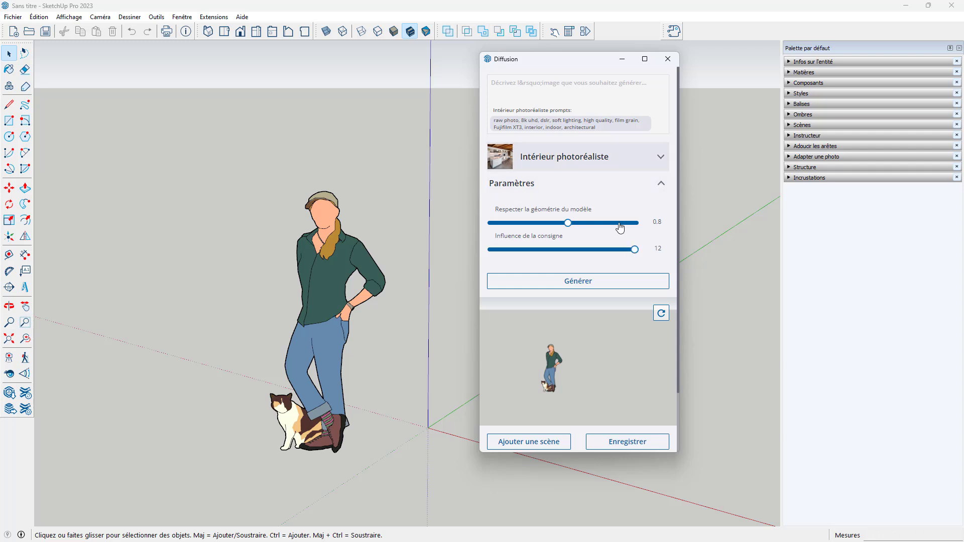
pyautogui.moveTo(634, 250); pyautogui.dragTo(594, 249)
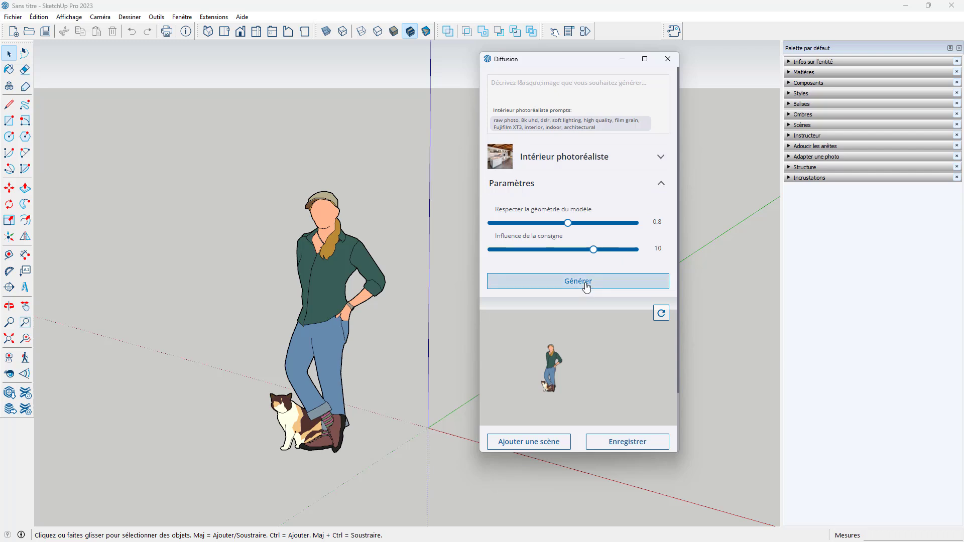
# Refresh the Diffusion input view from the model and generate the renders
pyautogui.click(666, 318)
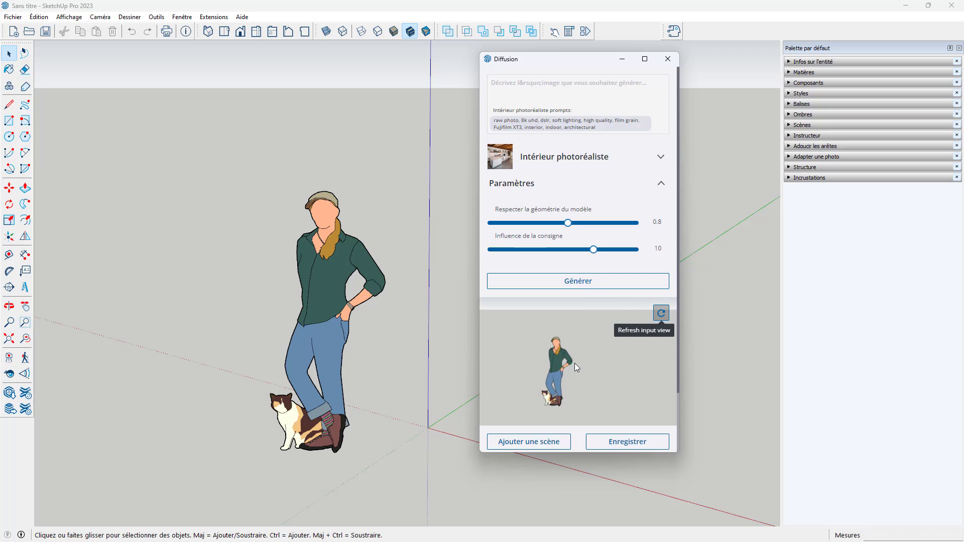
pyautogui.click(592, 286)
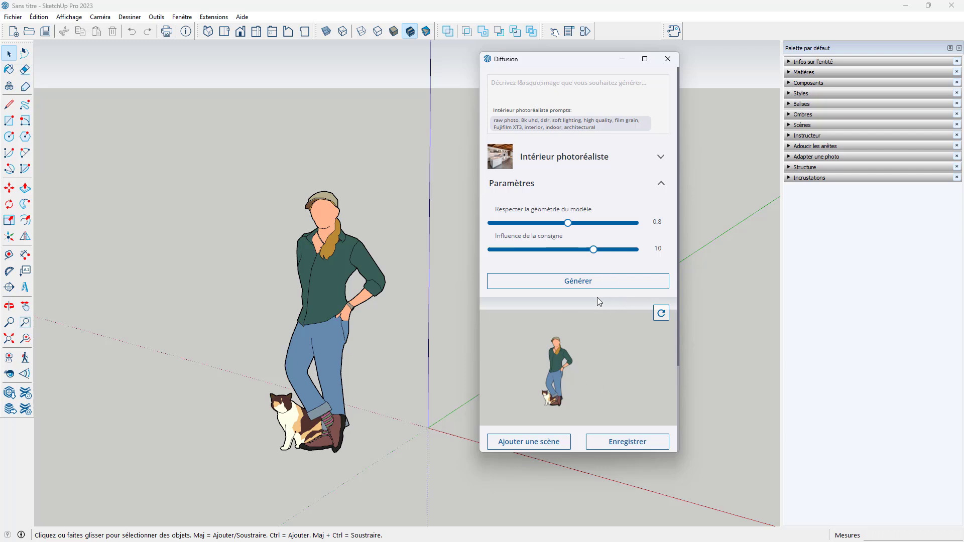
# Preview the wood-panelled and red-walled renders, then show the render by the window again
pyautogui.scroll(-3, 598, 298)
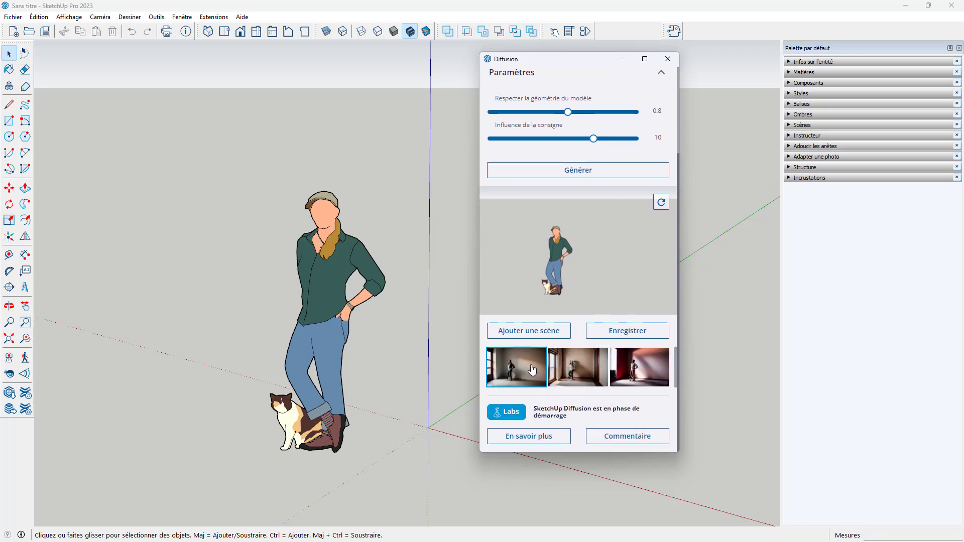
pyautogui.click(517, 374)
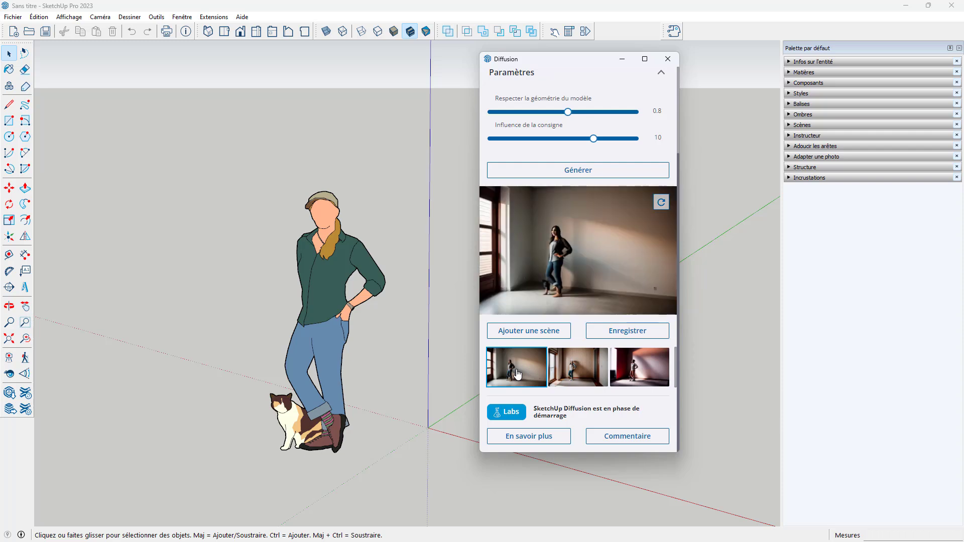
pyautogui.click(583, 374)
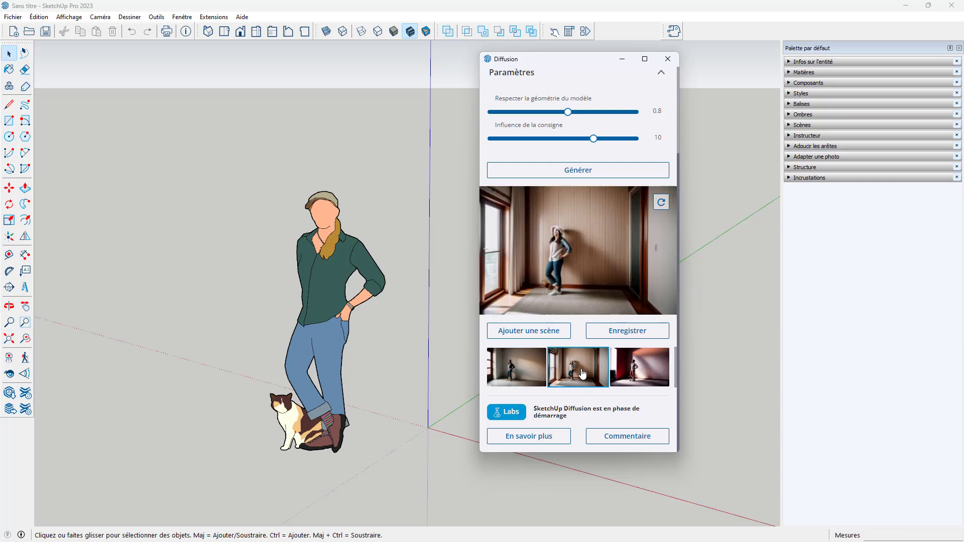
pyautogui.click(649, 374)
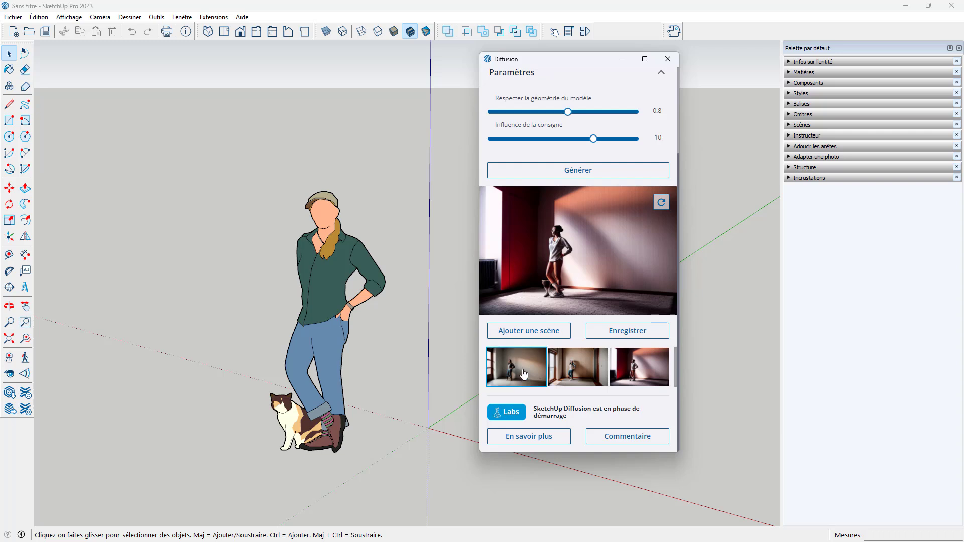
pyautogui.click(514, 371)
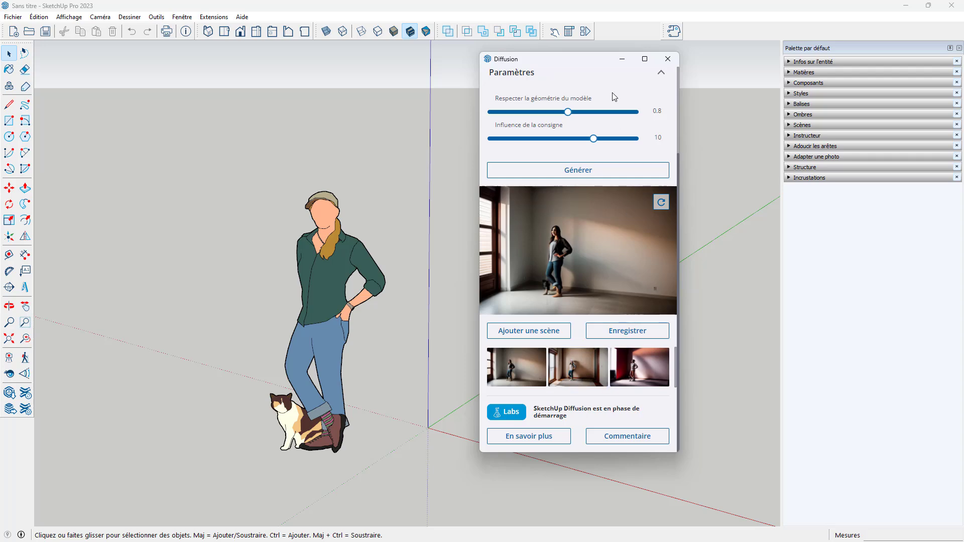
pyautogui.moveTo(644, 59)
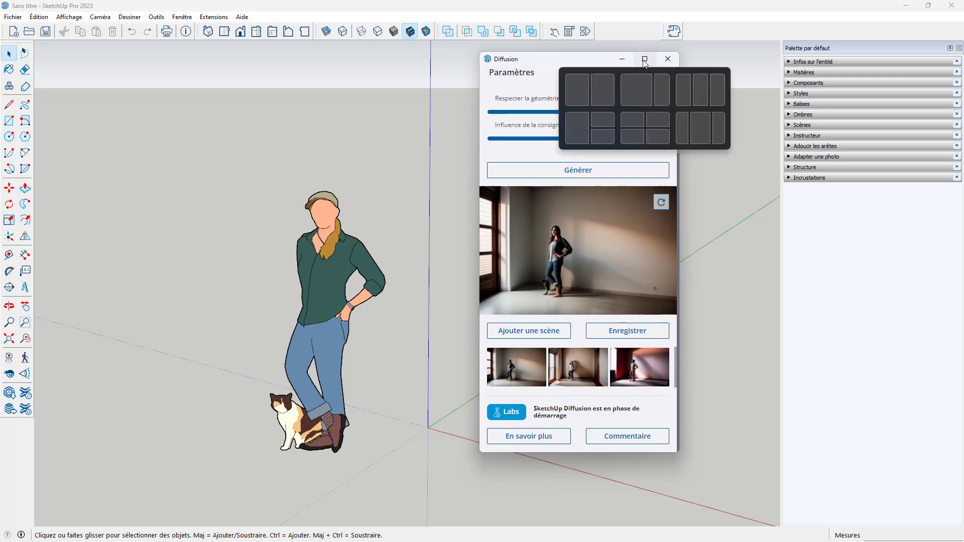
# View the window render full size, then restore it into the Diffusion panel
pyautogui.click(645, 61)
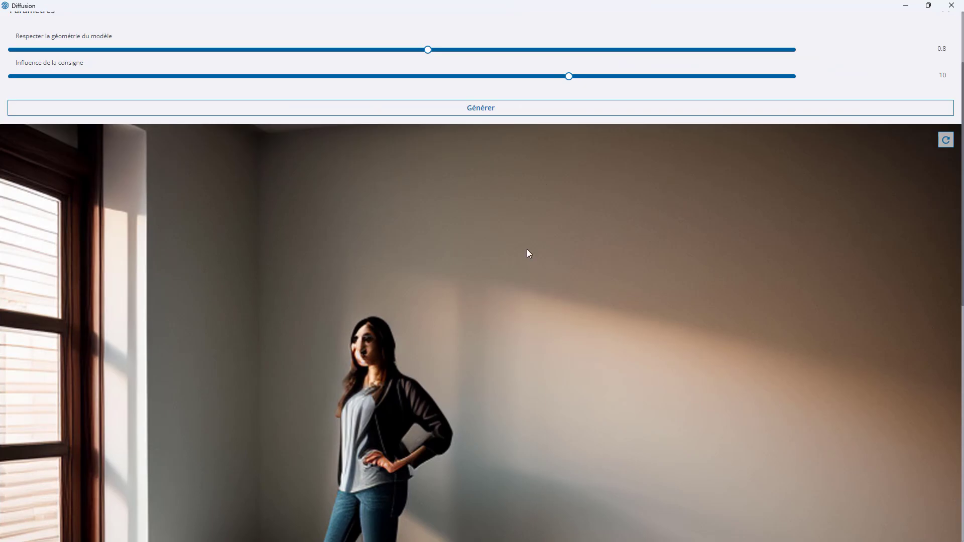
pyautogui.scroll(-5, 527, 259)
pyautogui.scroll(1, 522, 271)
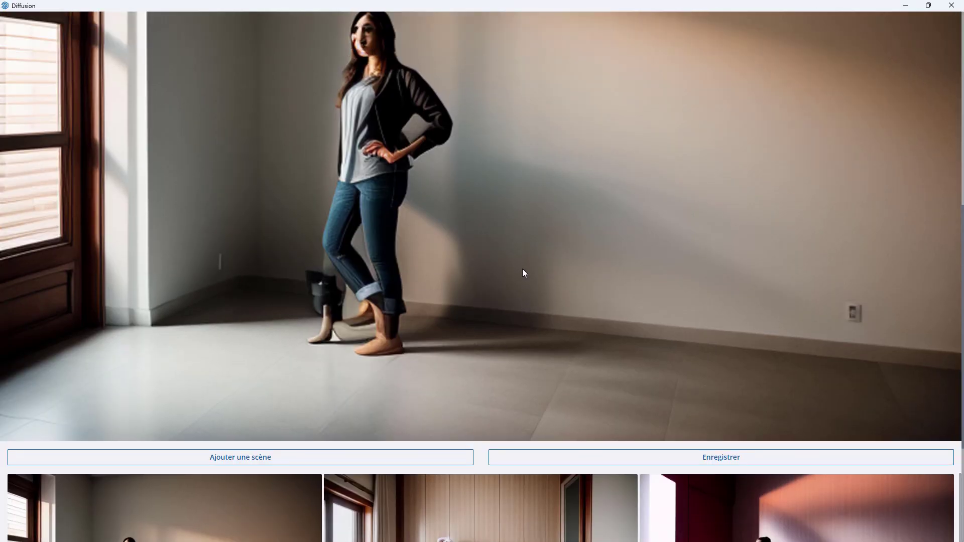
pyautogui.scroll(3, 522, 271)
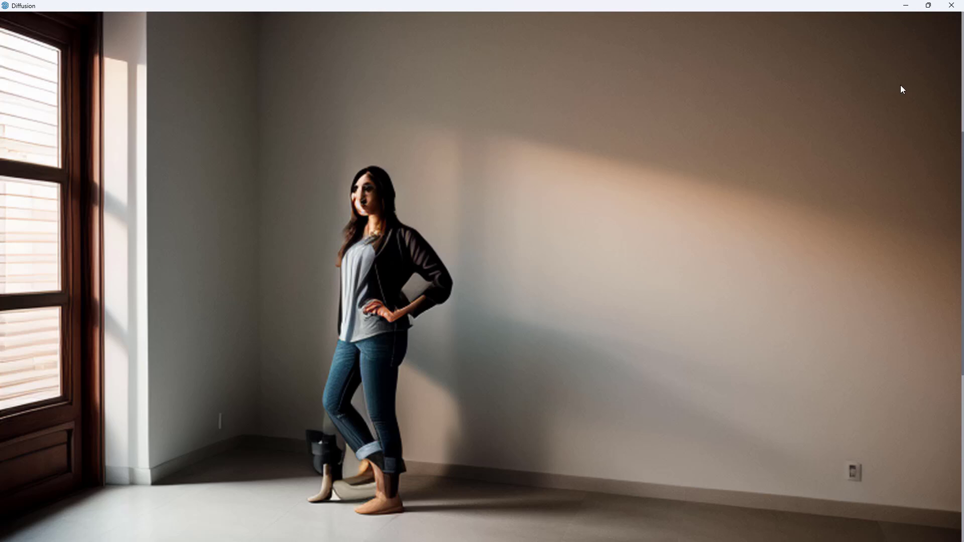
pyautogui.click(928, 5)
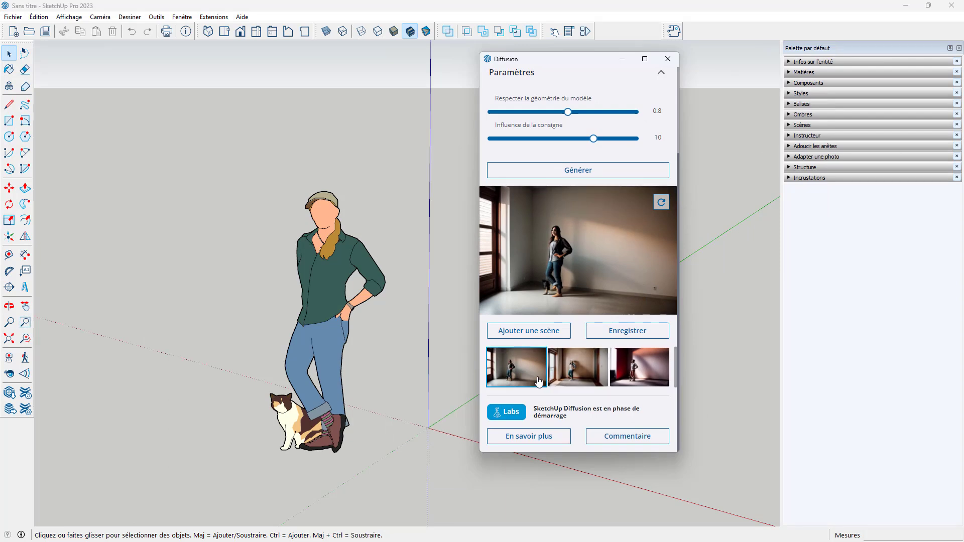
# Preview the renders and settle on the second, wood-panelled one
pyautogui.click(576, 373)
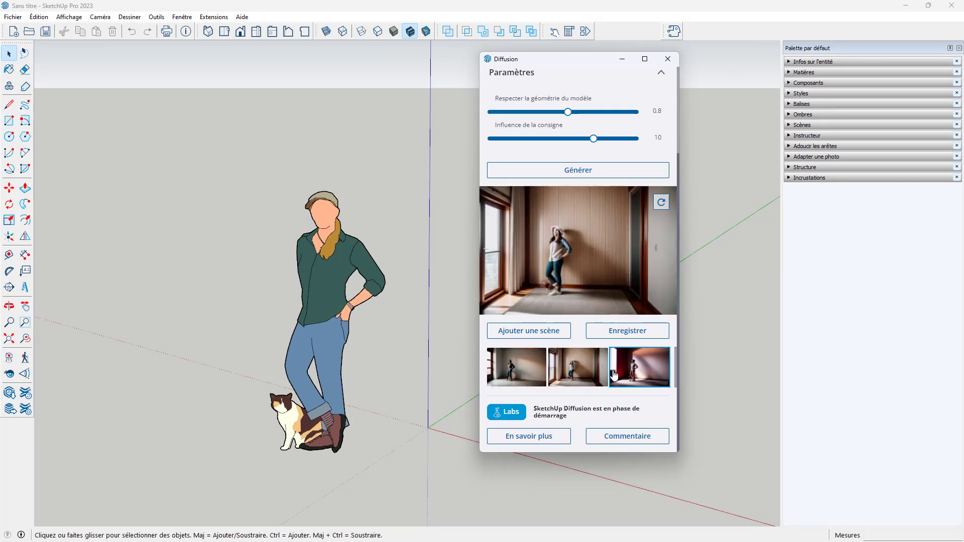
pyautogui.click(615, 375)
pyautogui.click(574, 378)
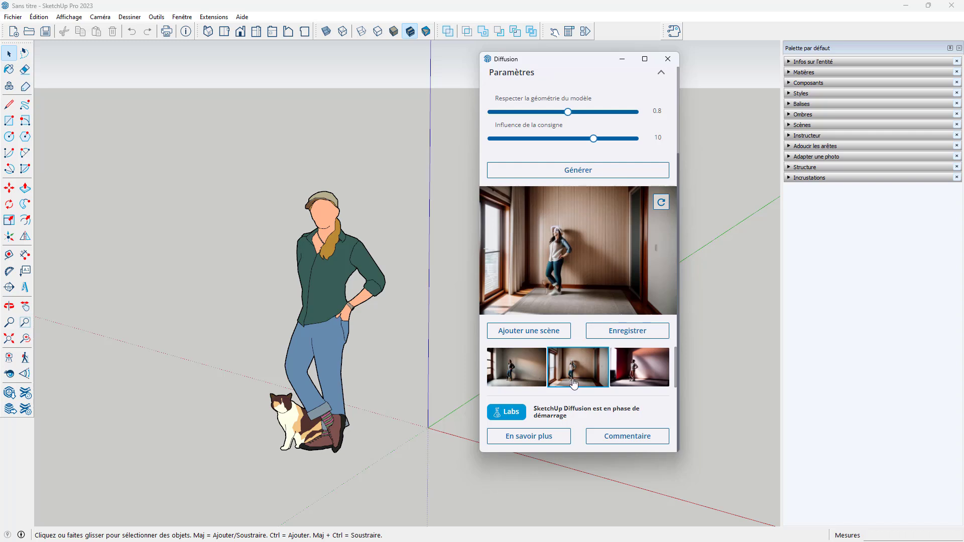
# Cancel saving the render to the desktop and add it as a new scene instead
pyautogui.click(621, 331)
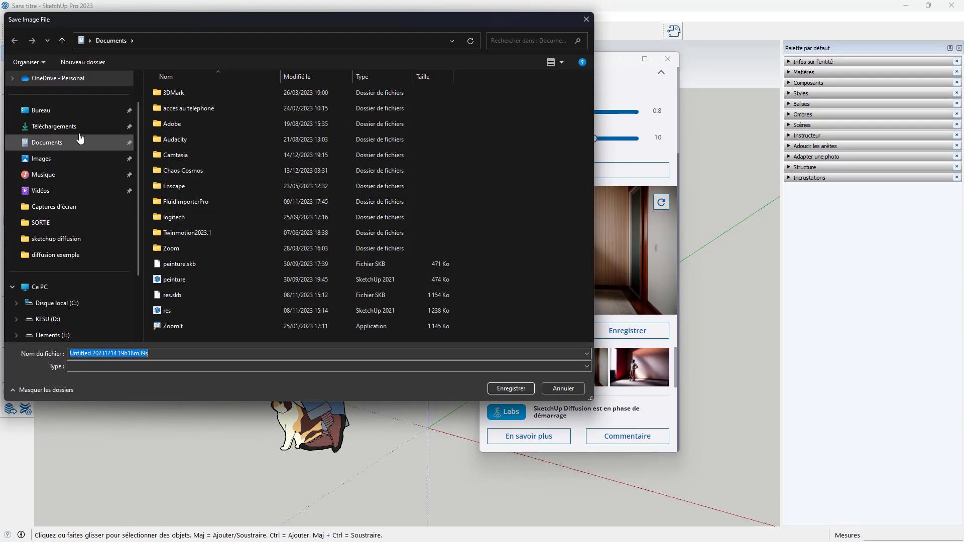
pyautogui.click(68, 111)
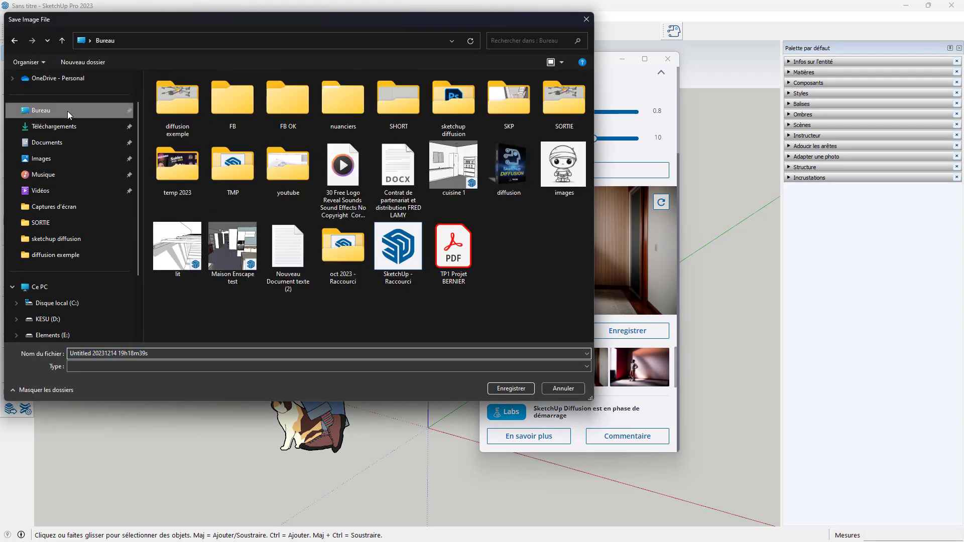
pyautogui.click(586, 20)
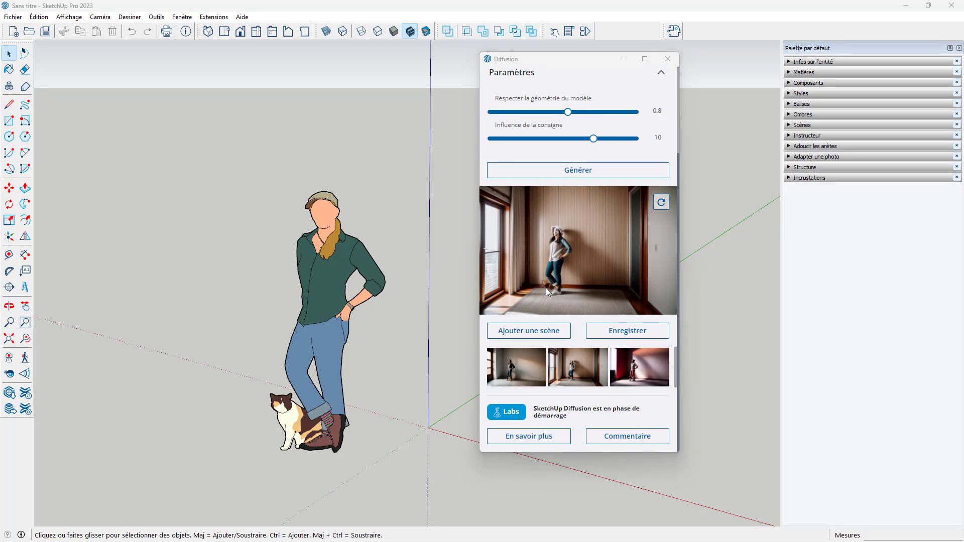
pyautogui.click(538, 334)
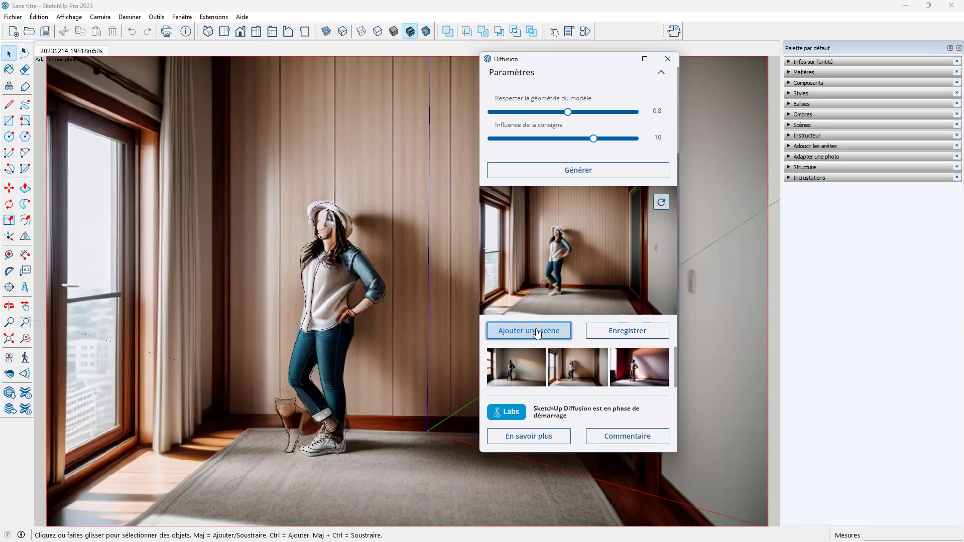
pyautogui.scroll(-1, 383, 308)
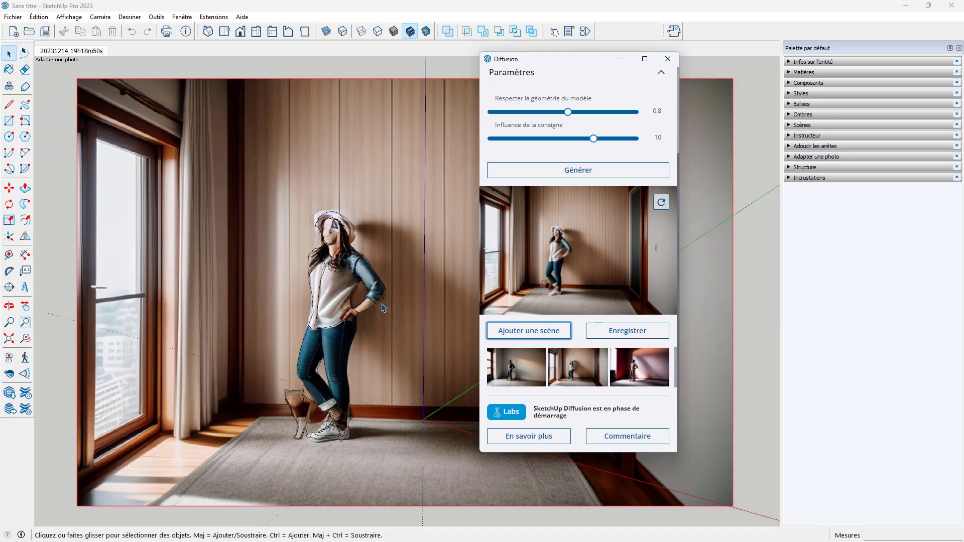
pyautogui.scroll(-3, 383, 307)
pyautogui.scroll(2, 369, 310)
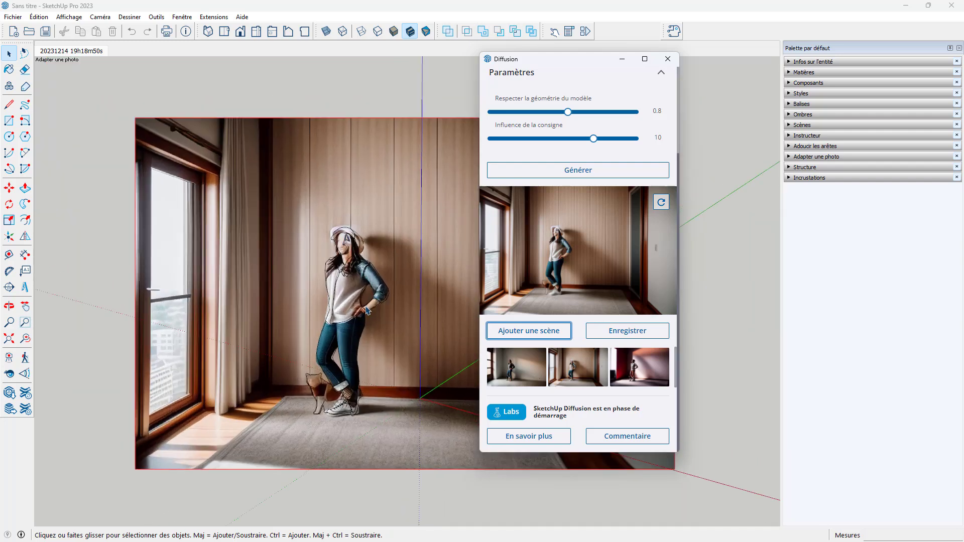
pyautogui.rightClick(92, 52)
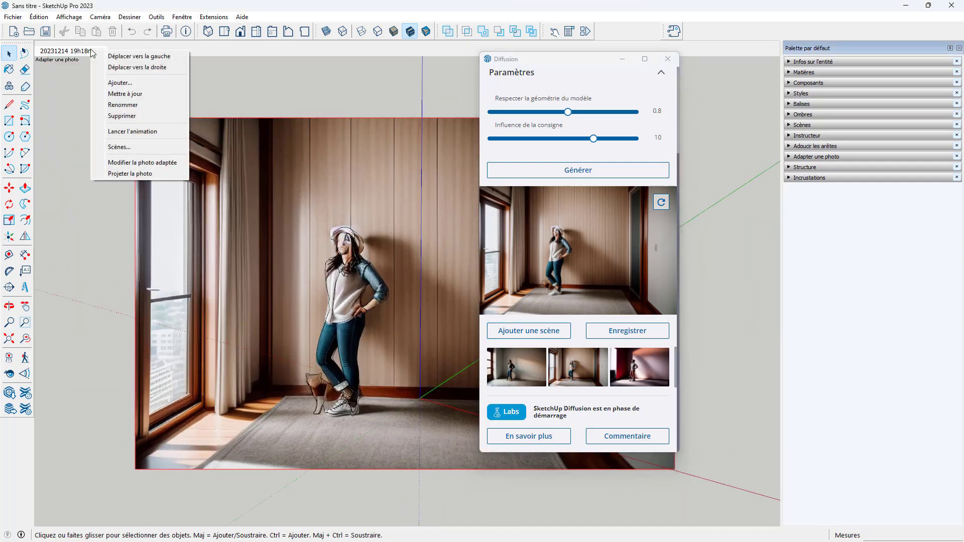
pyautogui.click(128, 116)
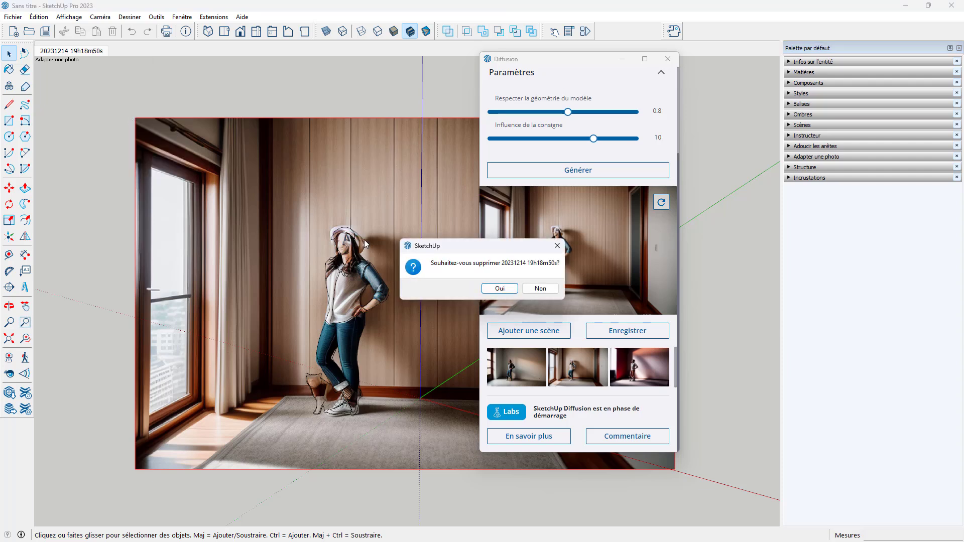
pyautogui.click(497, 289)
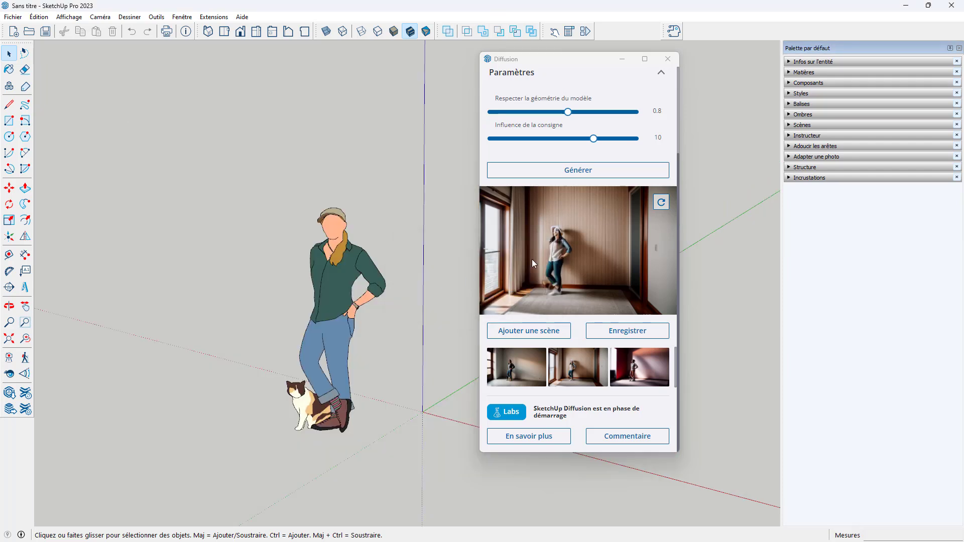
pyautogui.click(661, 203)
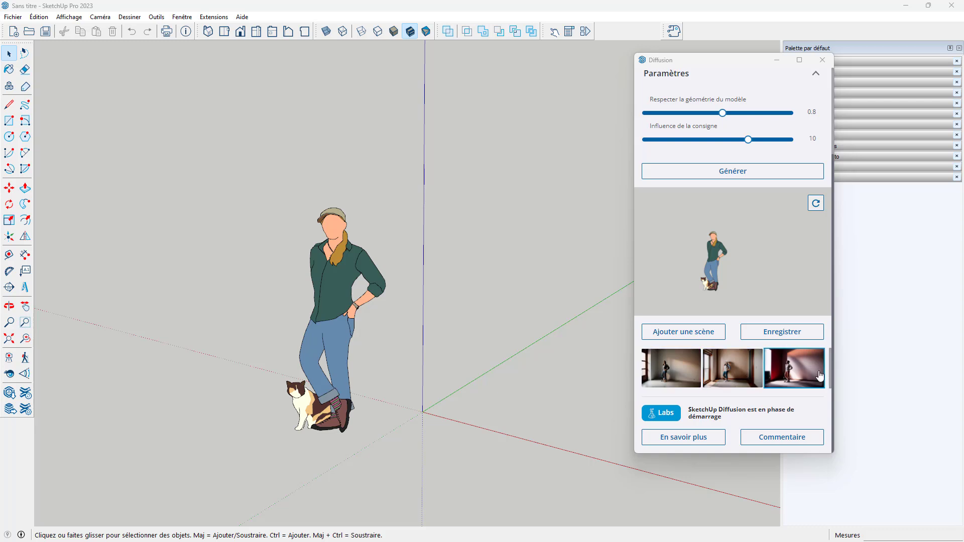
pyautogui.moveTo(834, 373); pyautogui.dragTo(841, 373)
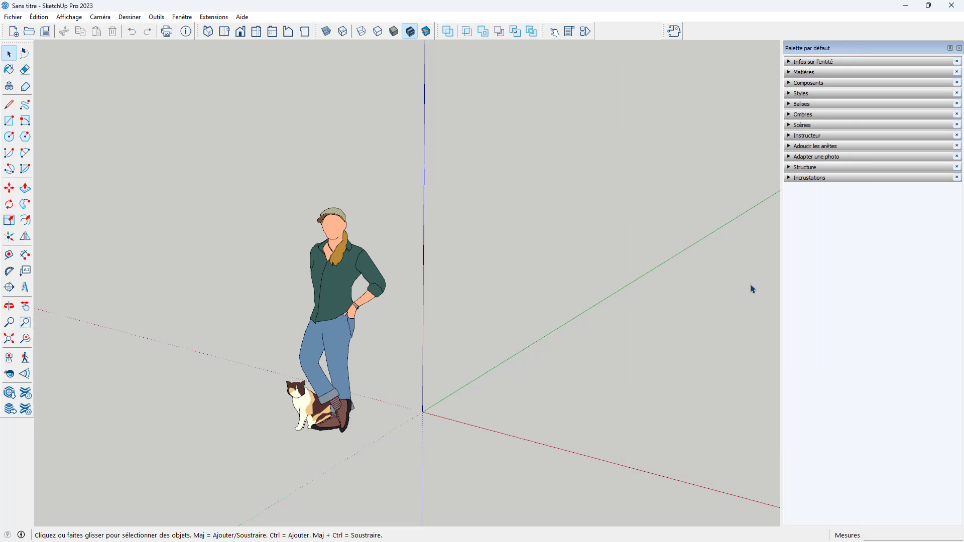
# Reopen the Diffusion window, move it aside to the right, then close it
pyautogui.click(671, 32)
pyautogui.moveTo(150, 78); pyautogui.dragTo(657, 70)
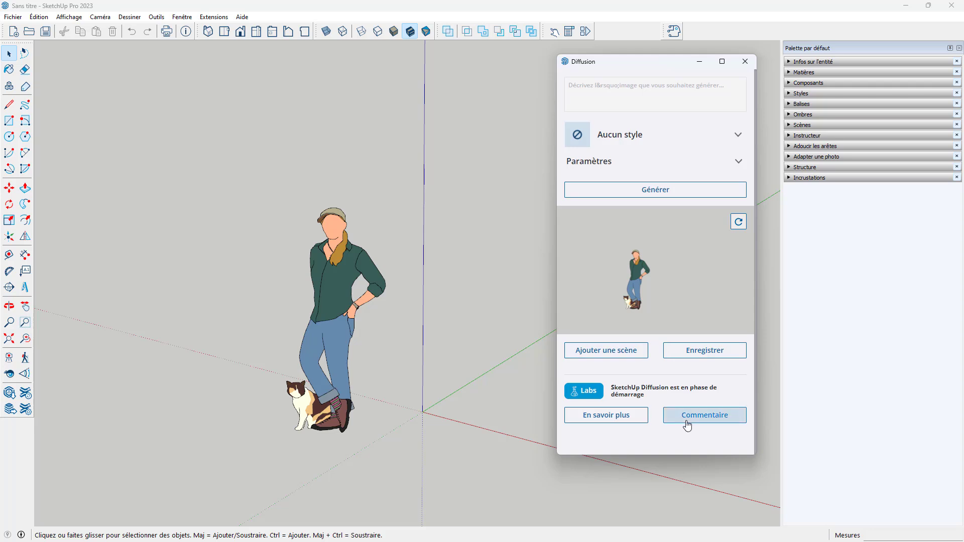
pyautogui.moveTo(631, 57); pyautogui.dragTo(746, 55)
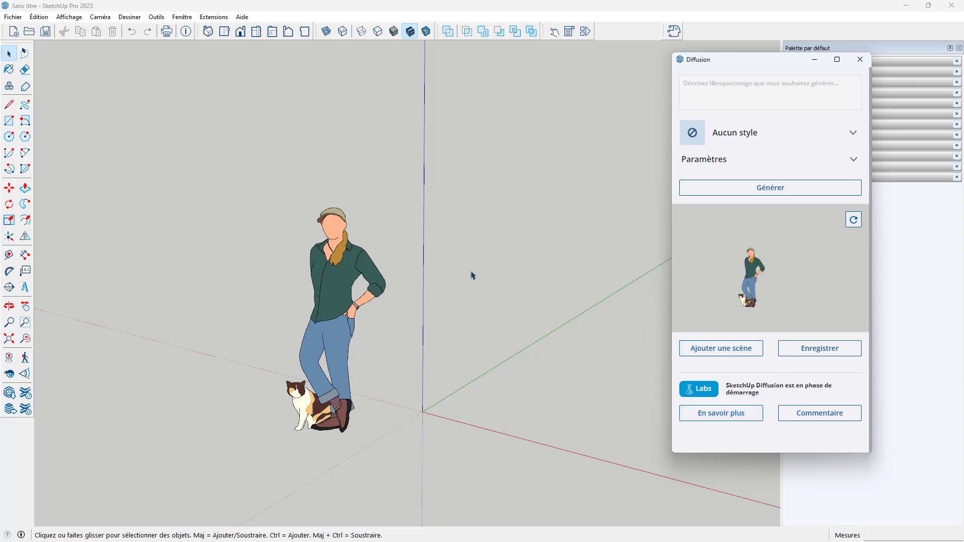
pyautogui.scroll(-2, 344, 240)
pyautogui.scroll(1, 366, 274)
pyautogui.scroll(1, 368, 272)
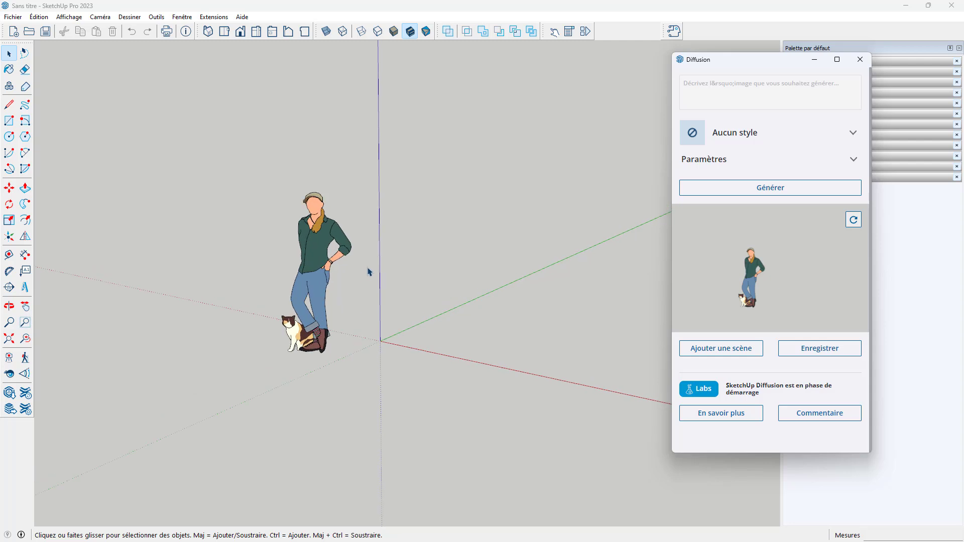
pyautogui.click(858, 60)
# Draw a large rectangular floor beneath the woman and cat
pyautogui.click(9, 120)
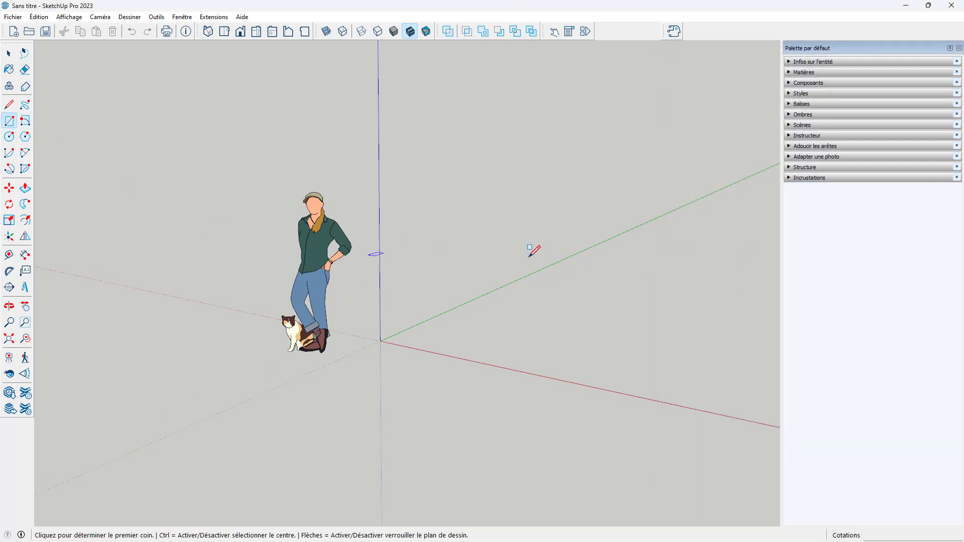
pyautogui.moveTo(534, 252); pyautogui.dragTo(442, 332, button='middle')
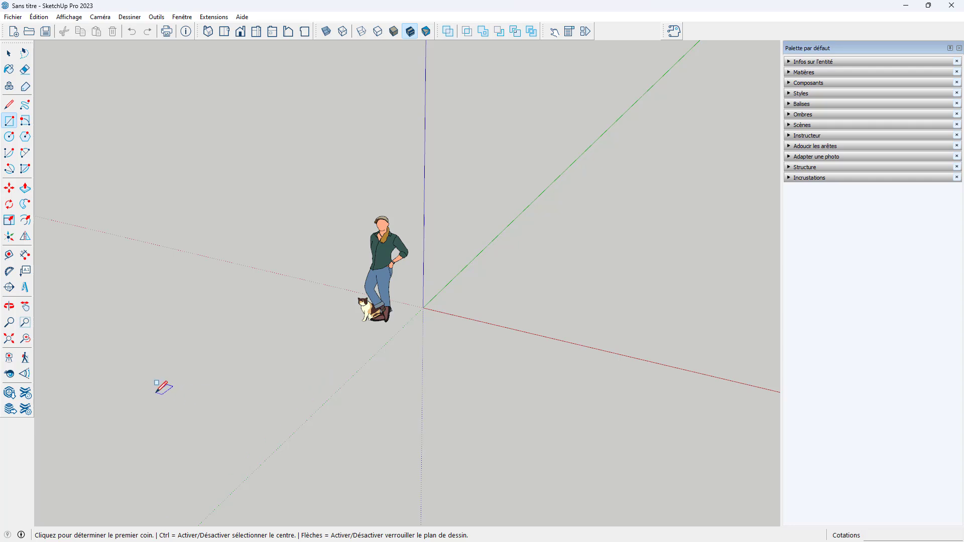
pyautogui.click(156, 392)
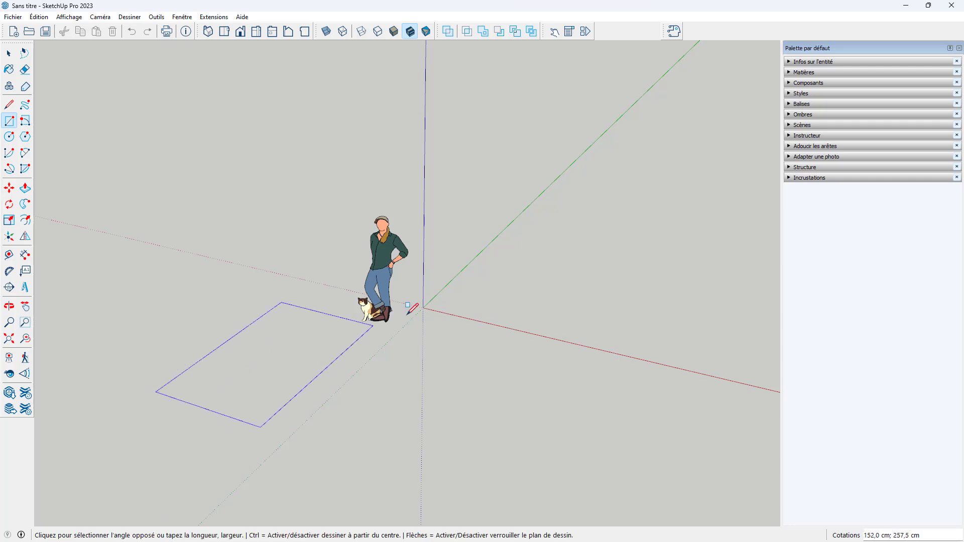
pyautogui.click(595, 317)
pyautogui.moveTo(572, 327); pyautogui.dragTo(456, 375, button='middle')
# Scale the floor rectangle larger along the red and green axes
pyautogui.press('space')
pyautogui.click(491, 381)
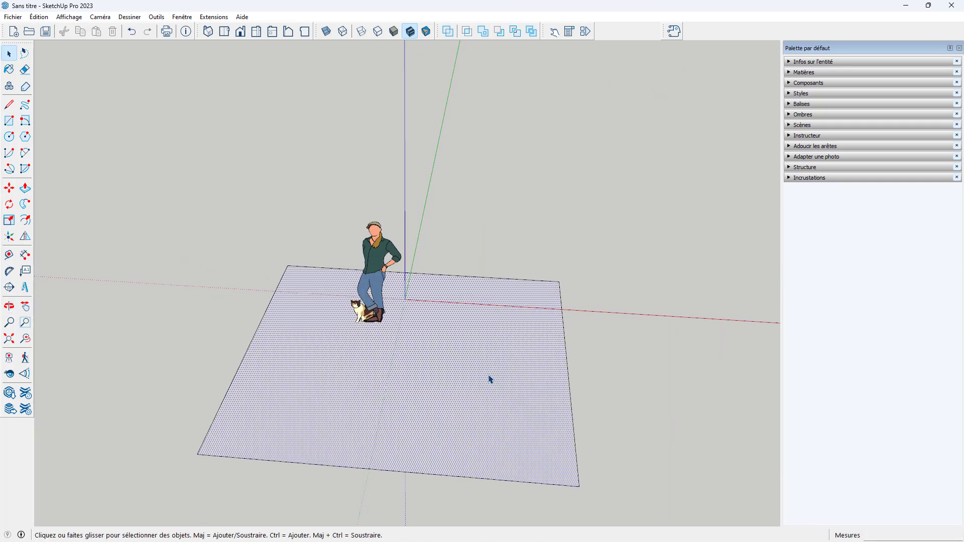
pyautogui.press('s')
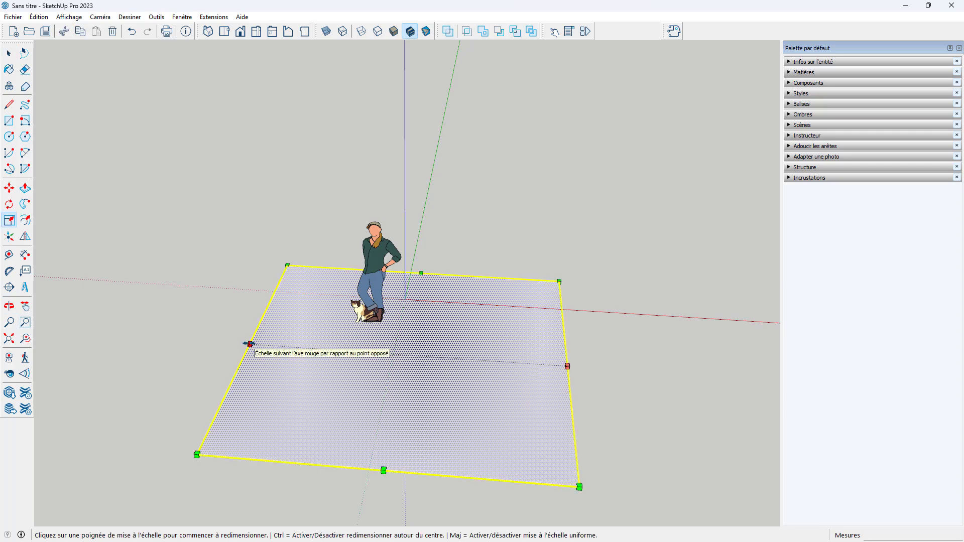
pyautogui.moveTo(249, 344); pyautogui.dragTo(207, 341)
pyautogui.moveTo(531, 326); pyautogui.dragTo(478, 278, button='middle')
pyautogui.click(477, 278)
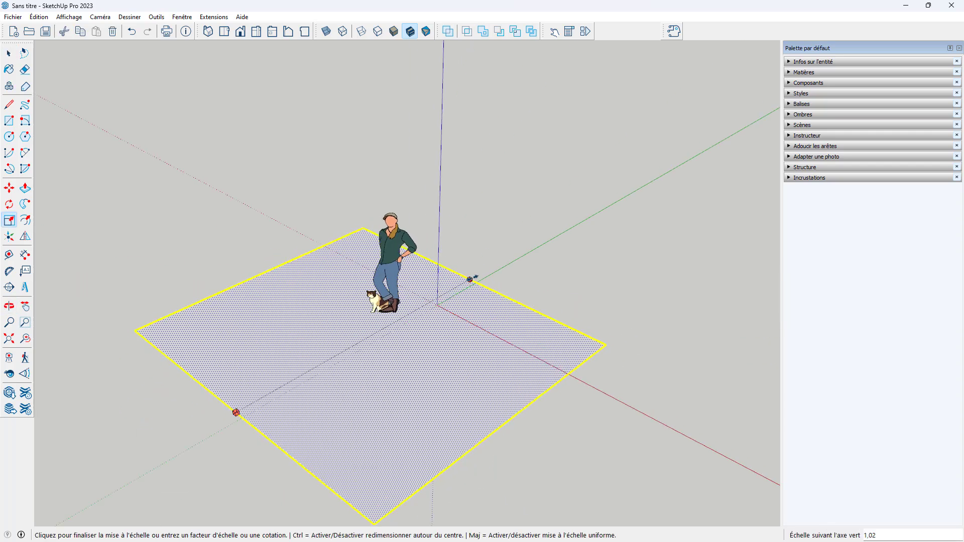
pyautogui.click(486, 274)
pyautogui.moveTo(270, 267); pyautogui.dragTo(254, 261)
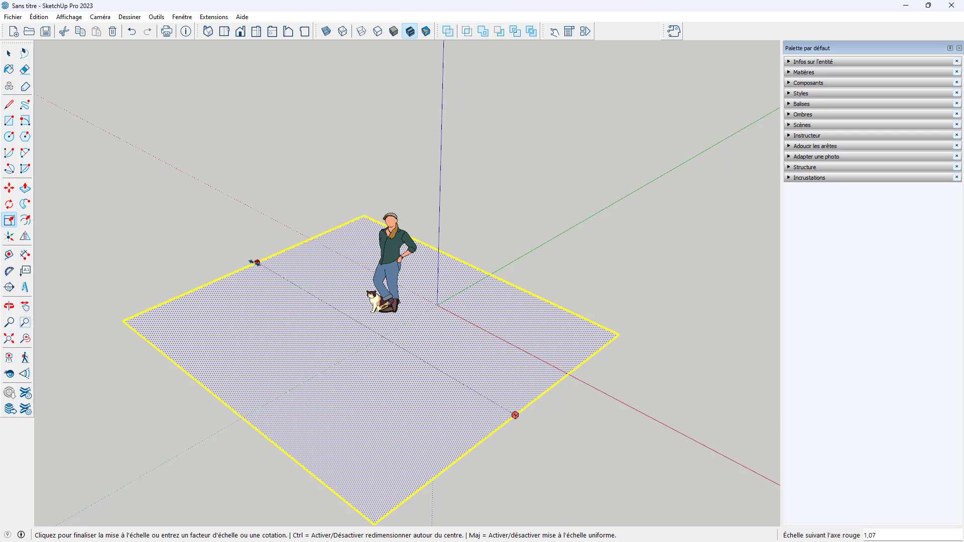
pyautogui.press('space')
pyautogui.click(511, 269)
pyautogui.moveTo(510, 269)
pyautogui.mouseDown(button='middle')
pyautogui.moveTo(351, 330)
pyautogui.moveTo(341, 366)
pyautogui.moveTo(390, 377)
pyautogui.mouseUp(button='middle')
# Draw a long narrow rectangle in front of the figure and raise it to counter height
pyautogui.press('r')
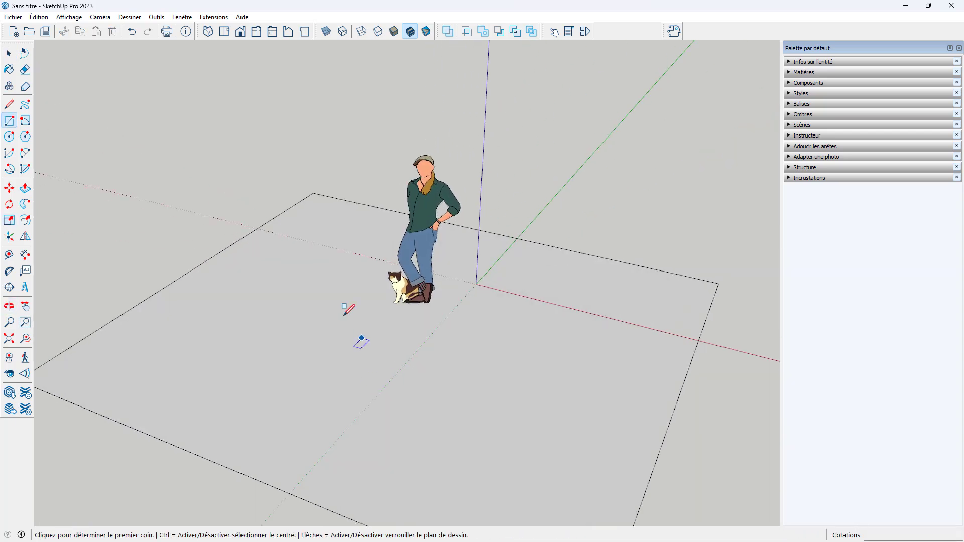
pyautogui.click(317, 303)
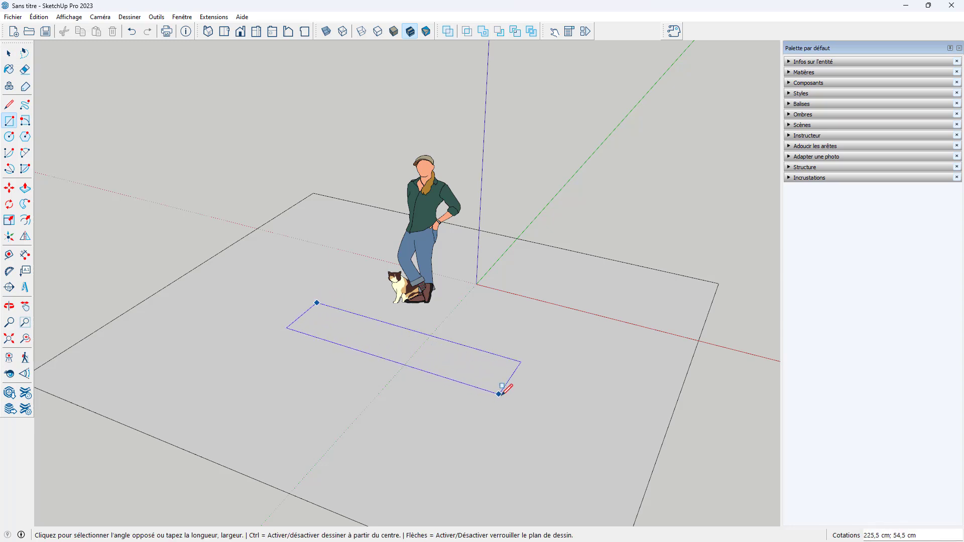
pyautogui.click(505, 400)
pyautogui.press('p')
pyautogui.moveTo(505, 399); pyautogui.dragTo(465, 366, button='middle')
pyautogui.click(420, 355)
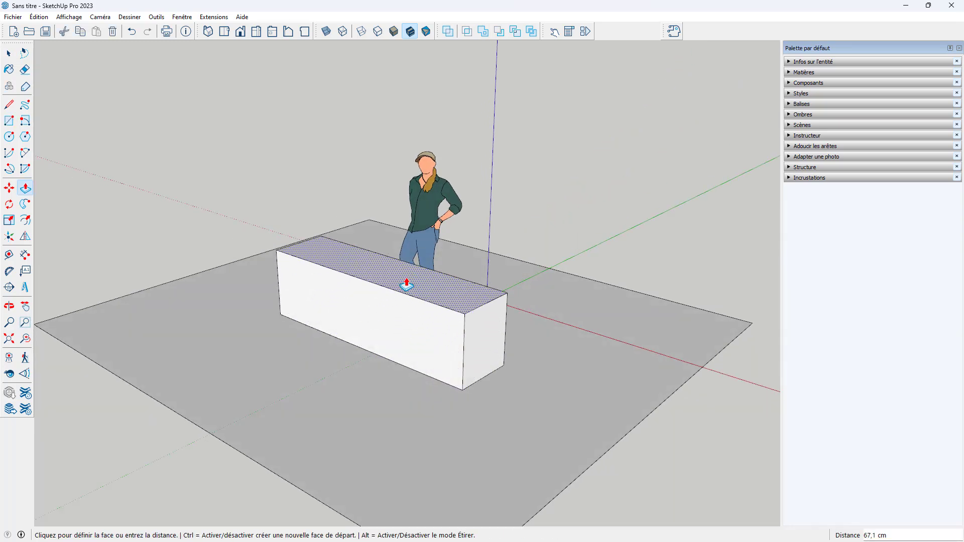
pyautogui.click(415, 279)
# Pull a thin overhanging countertop slab from the counter's top
pyautogui.scroll(3, 433, 277)
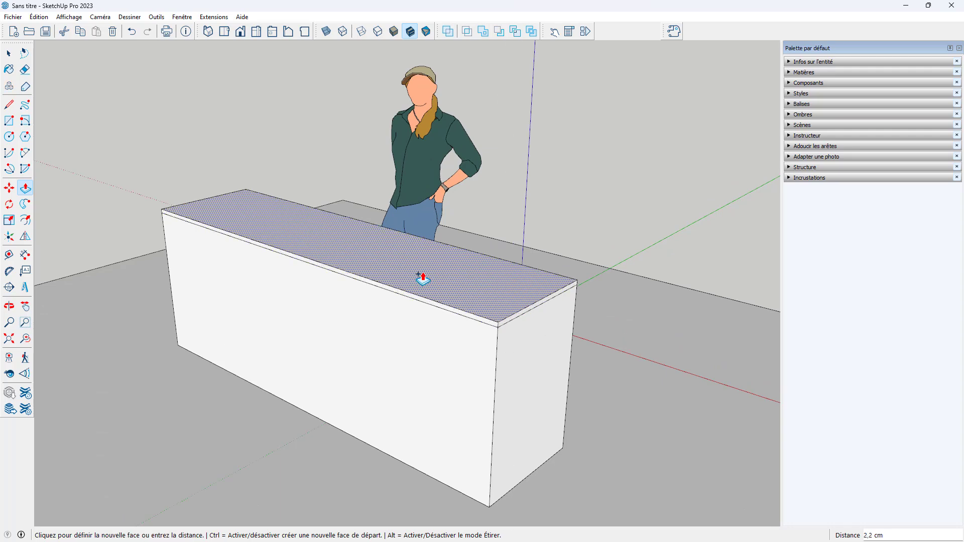
pyautogui.click(423, 278)
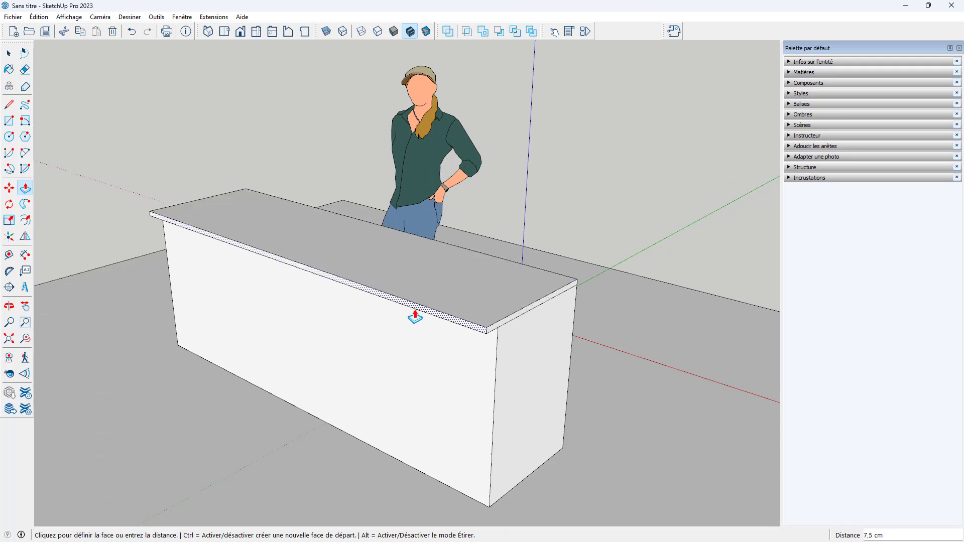
pyautogui.click(417, 315)
pyautogui.scroll(-3, 416, 316)
pyautogui.moveTo(417, 317)
pyautogui.mouseDown(button='middle')
pyautogui.moveTo(445, 381)
pyautogui.moveTo(494, 306)
pyautogui.moveTo(430, 282)
pyautogui.moveTo(429, 298)
pyautogui.mouseUp(button='middle')
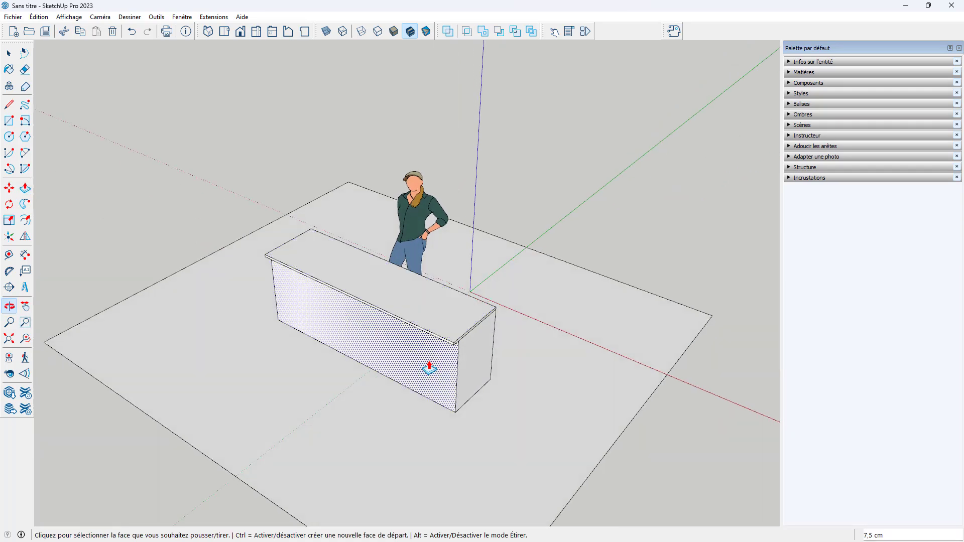
pyautogui.scroll(3, 428, 300)
# Draw a rectangle on the counter top and extrude it into a small box
pyautogui.press('r')
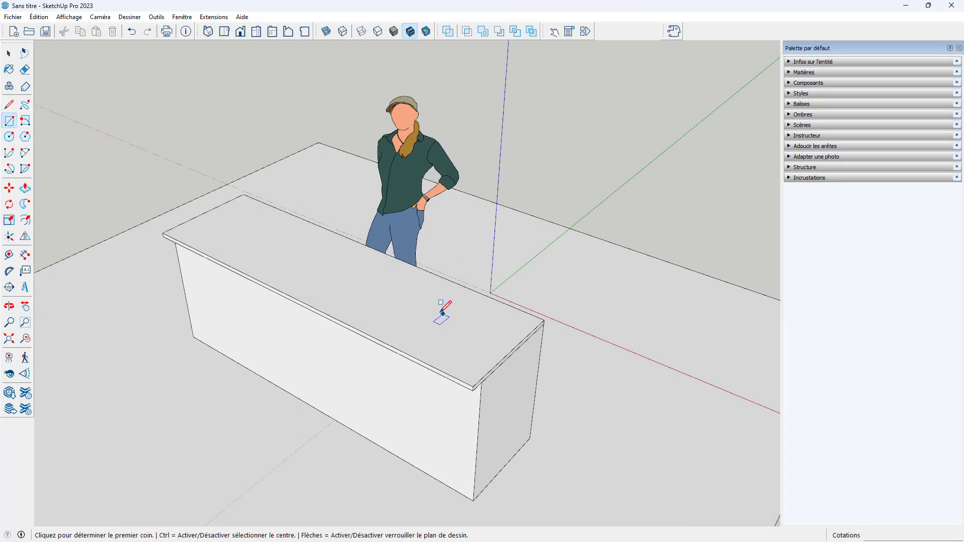
pyautogui.click(426, 319)
pyautogui.click(441, 347)
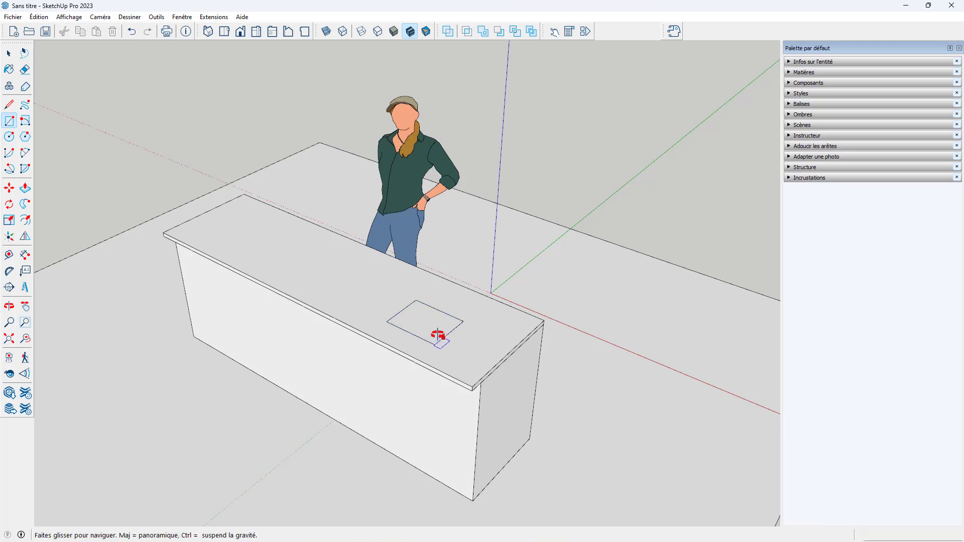
pyautogui.scroll(3, 397, 310)
pyautogui.press('p')
pyautogui.click(402, 327)
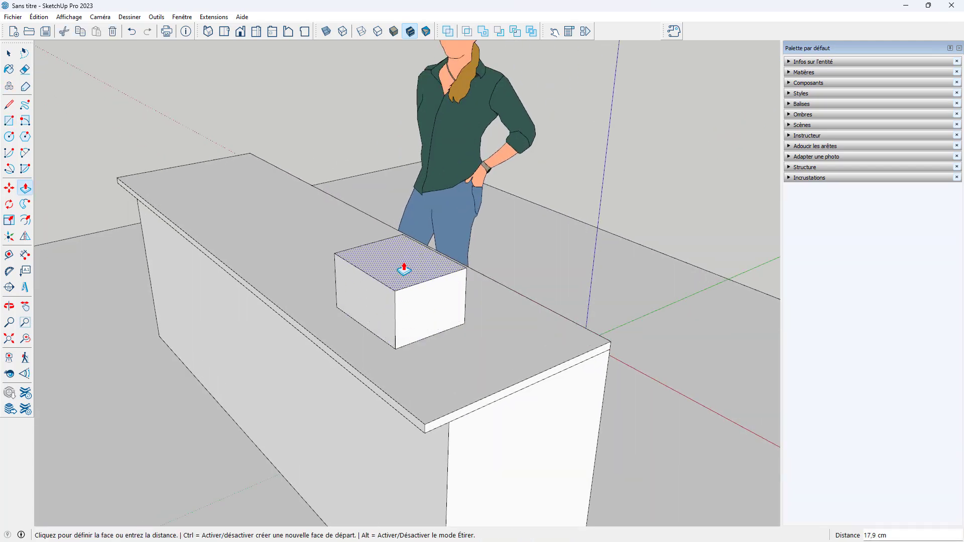
pyautogui.click(402, 266)
pyautogui.moveTo(402, 267)
pyautogui.mouseDown(button='middle')
pyautogui.moveTo(354, 257)
pyautogui.moveTo(200, 295)
pyautogui.mouseUp(button='middle')
pyautogui.click(353, 258)
pyautogui.press('space')
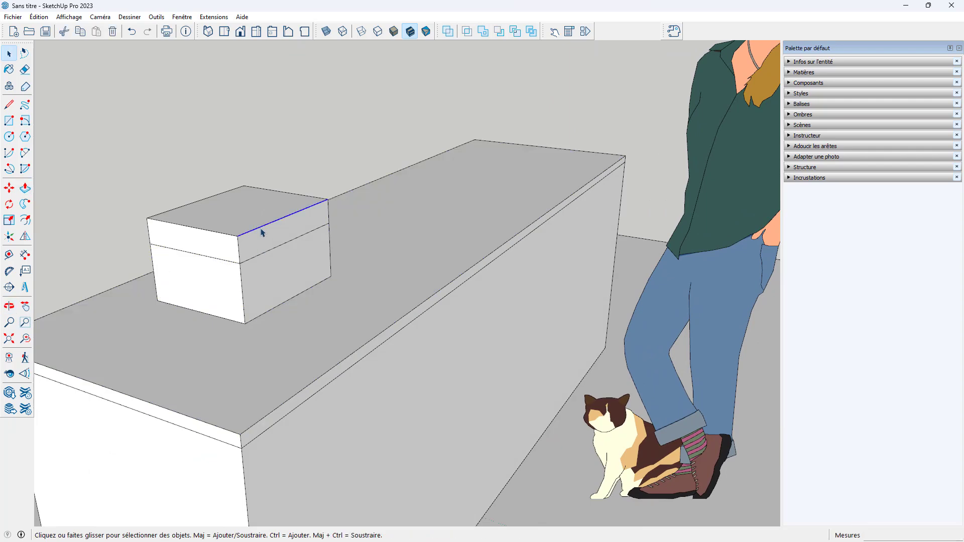
# Slope the small box's top by moving its top back edge down
pyautogui.press('m')
pyautogui.click(260, 226)
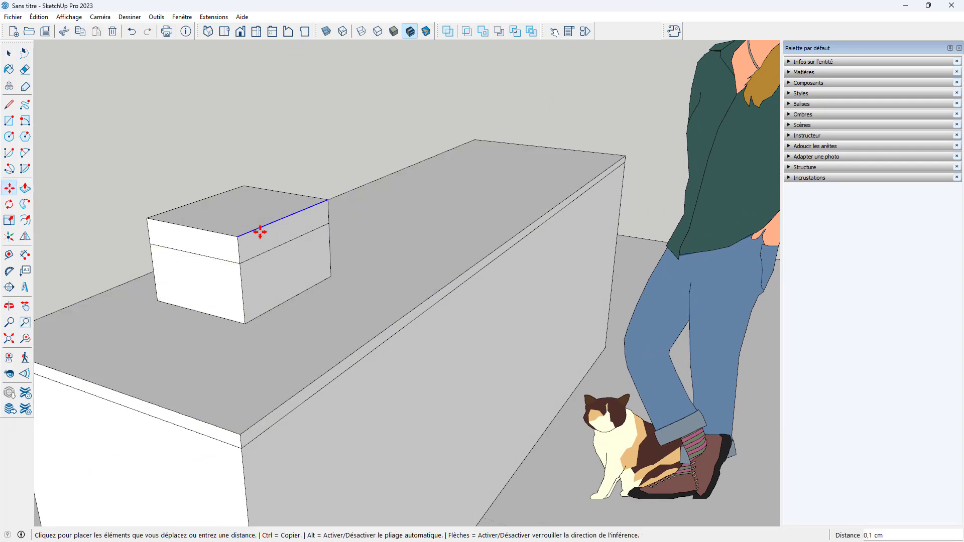
pyautogui.click(258, 254)
pyautogui.moveTo(258, 254)
pyautogui.mouseDown(button='middle')
pyautogui.moveTo(360, 303)
pyautogui.moveTo(485, 295)
pyautogui.moveTo(537, 265)
pyautogui.mouseUp(button='middle')
pyautogui.press('e')
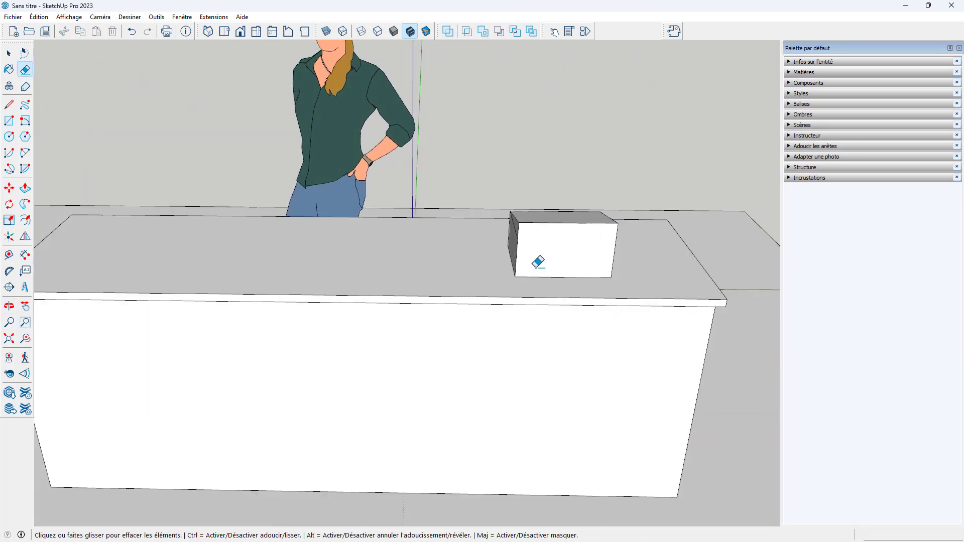
pyautogui.moveTo(513, 230); pyautogui.dragTo(558, 276, button='middle')
pyautogui.scroll(-5, 558, 276)
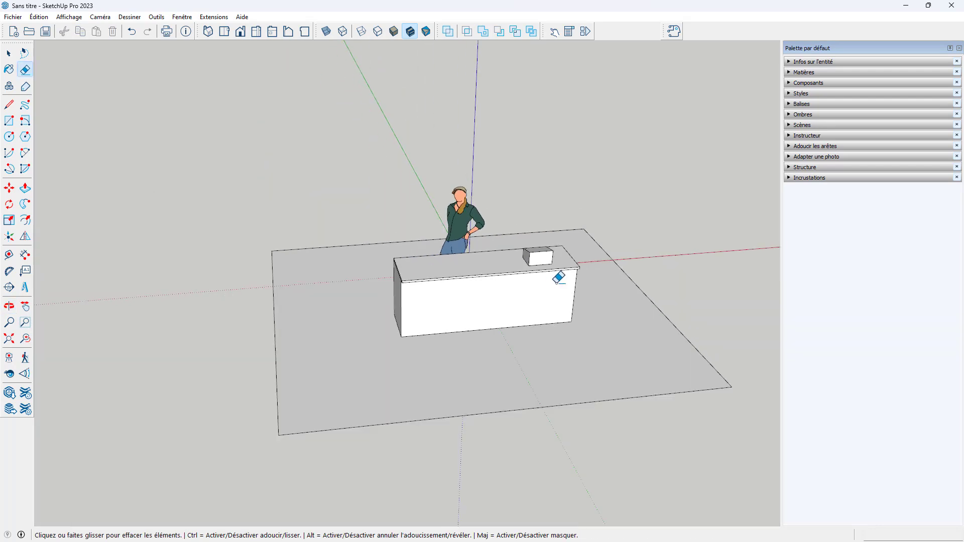
pyautogui.press('space')
pyautogui.moveTo(665, 276); pyautogui.dragTo(345, 295, button='middle')
pyautogui.scroll(3, 331, 316)
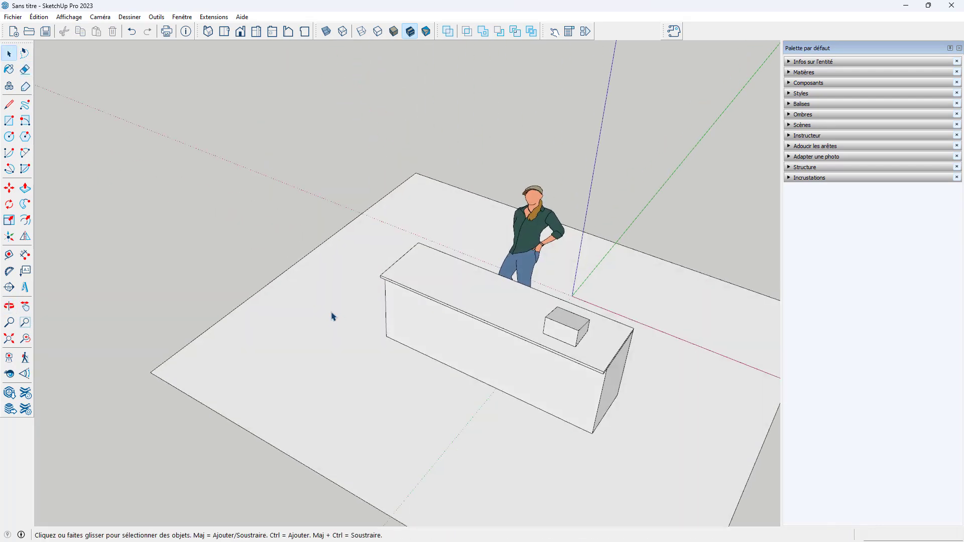
# Draw a thin rectangle along the floor edge and push it up into a wall
pyautogui.press('r')
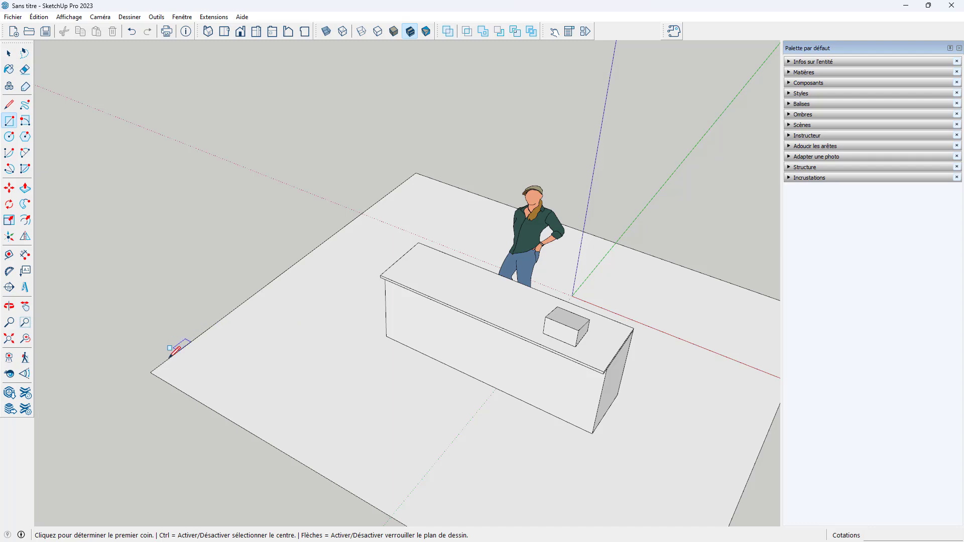
pyautogui.click(150, 373)
pyautogui.click(434, 178)
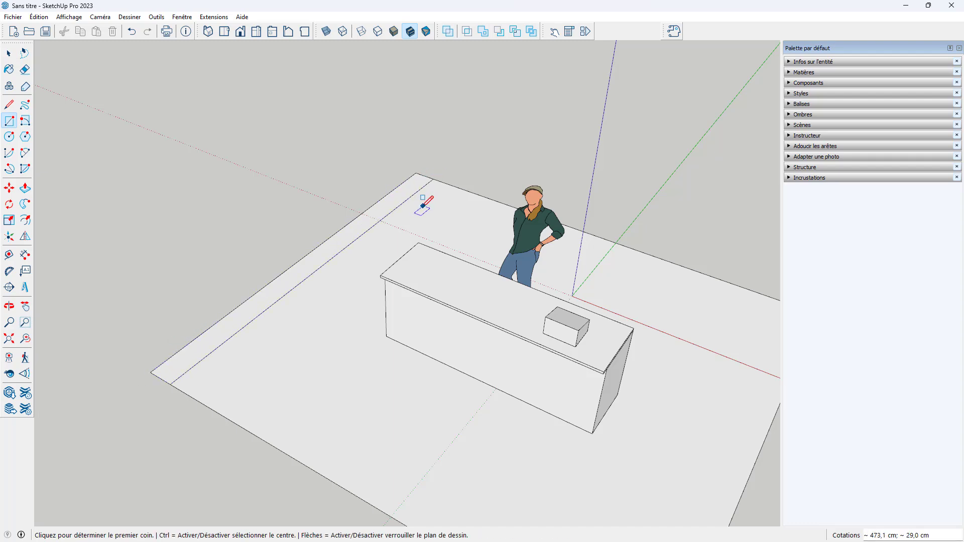
pyautogui.press('p')
pyautogui.click(359, 237)
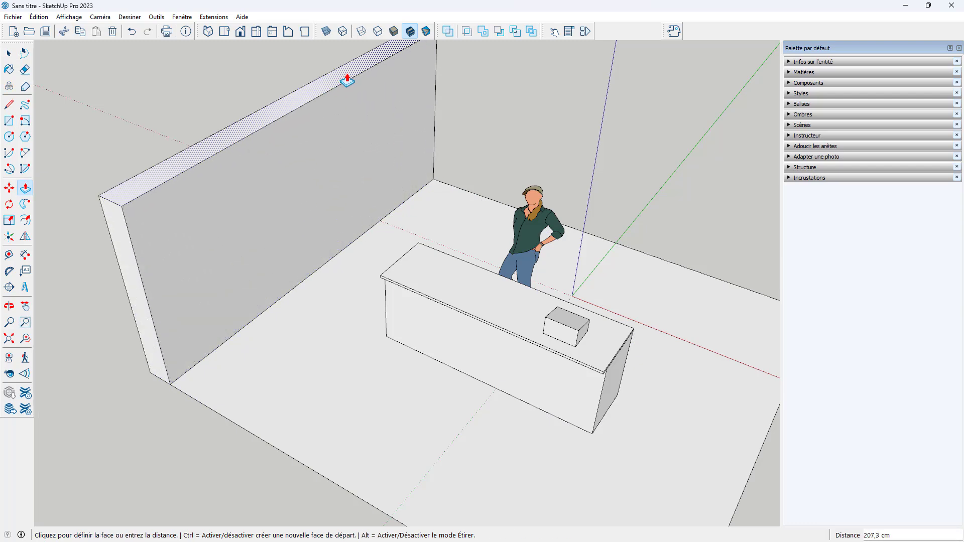
pyautogui.click(345, 69)
pyautogui.scroll(-5, 426, 198)
pyautogui.moveTo(390, 131)
pyautogui.mouseDown(button='middle')
pyautogui.moveTo(370, 176)
pyautogui.moveTo(177, 287)
pyautogui.mouseUp(button='middle')
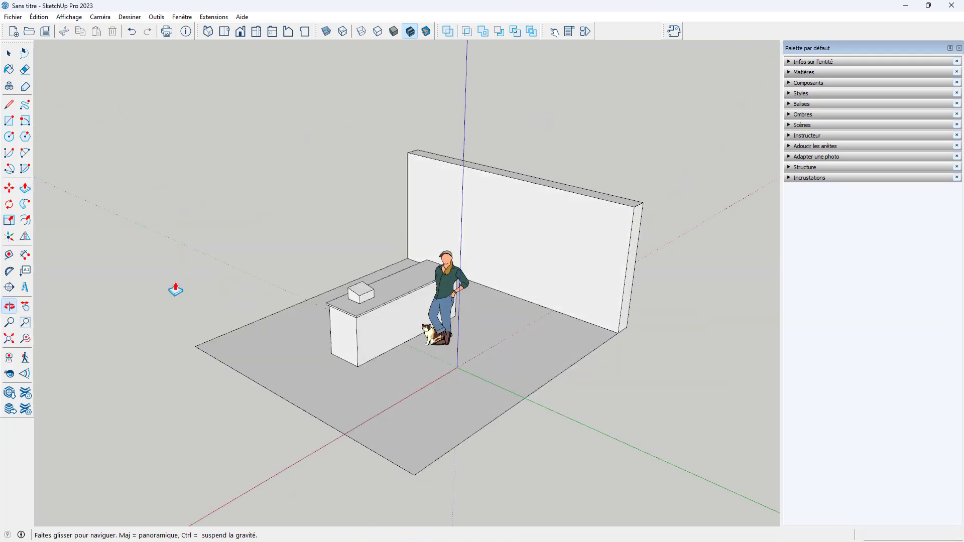
pyautogui.scroll(2, 617, 343)
# Extend the wall's end face further along the floor
pyautogui.click(638, 316)
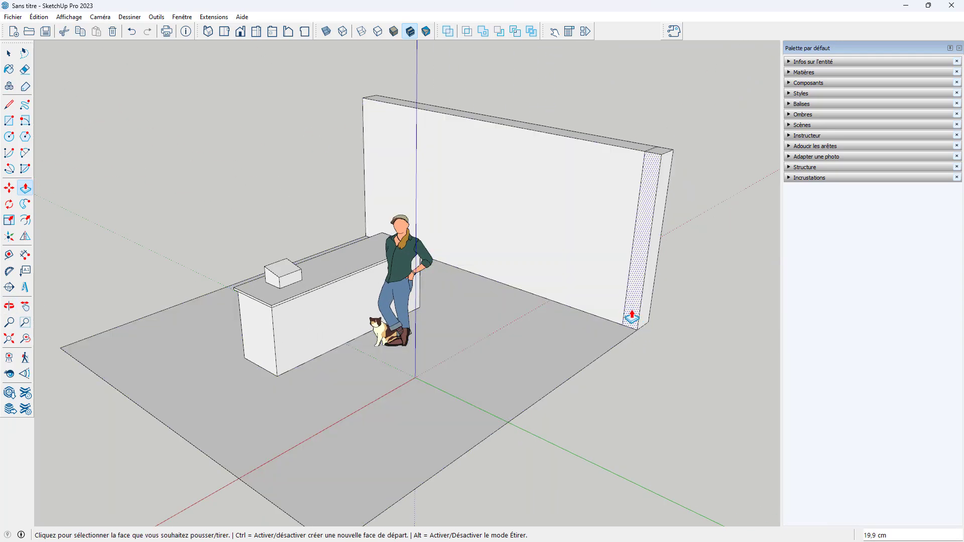
pyautogui.click(131, 401)
pyautogui.scroll(-5, 131, 402)
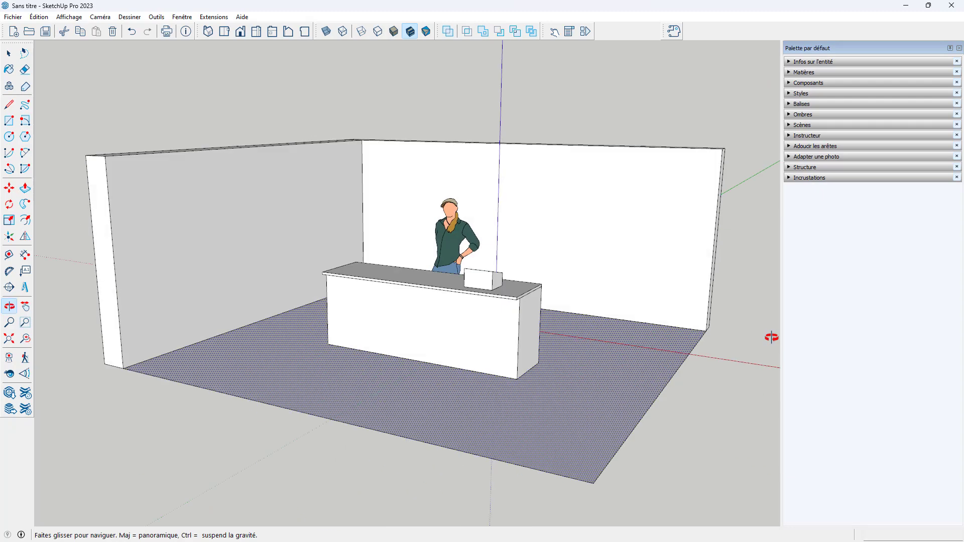
pyautogui.moveTo(132, 401)
pyautogui.mouseDown(button='middle')
pyautogui.moveTo(560, 236)
pyautogui.moveTo(491, 286)
pyautogui.mouseUp(button='middle')
pyautogui.scroll(3, 325, 123)
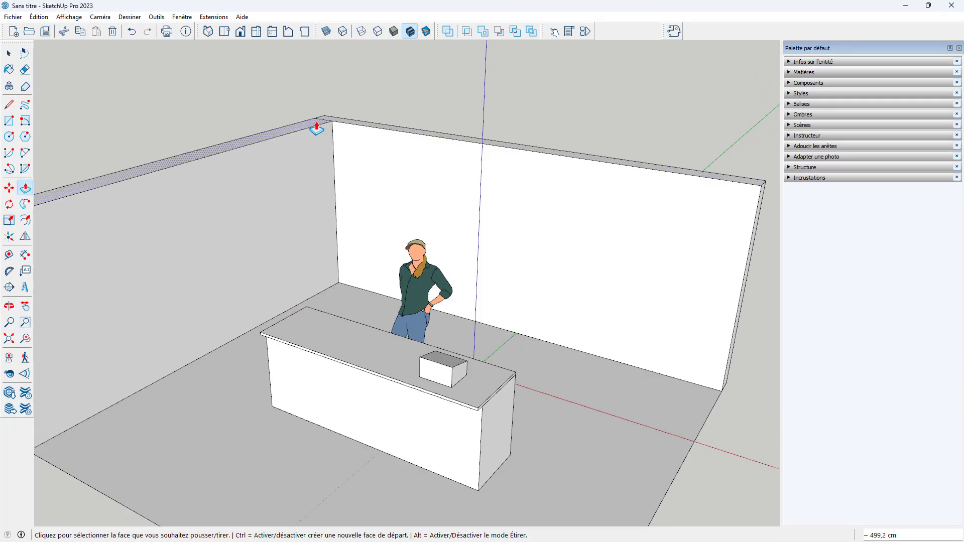
# Raise the left and back wall tops to the same height
pyautogui.click(326, 123)
pyautogui.click(326, 81)
pyautogui.click(343, 125)
pyautogui.click(343, 75)
pyautogui.scroll(-5, 351, 170)
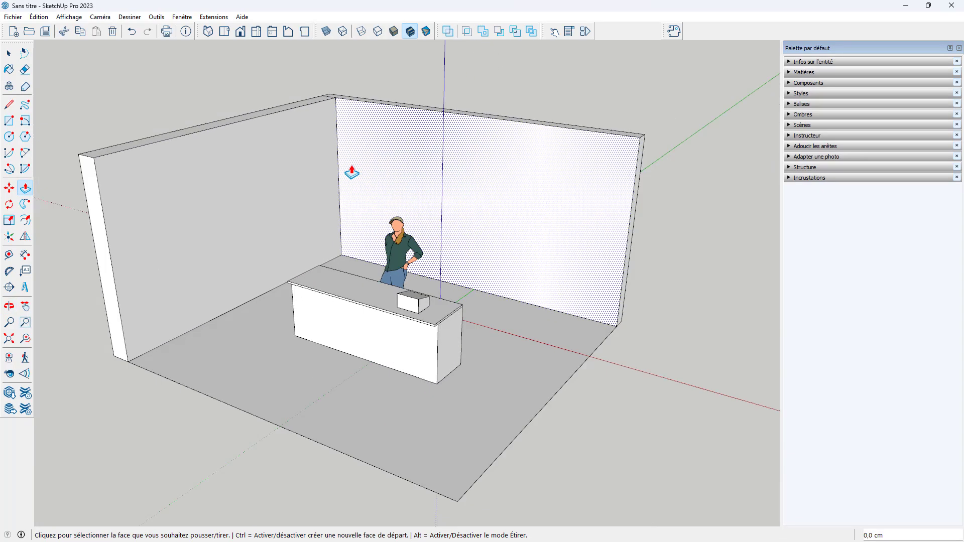
pyautogui.moveTo(351, 170); pyautogui.dragTo(303, 217, button='middle')
pyautogui.scroll(3, 268, 201)
# Draw a rectangle in the back-left floor corner and extrude it into a tall box
pyautogui.press('r')
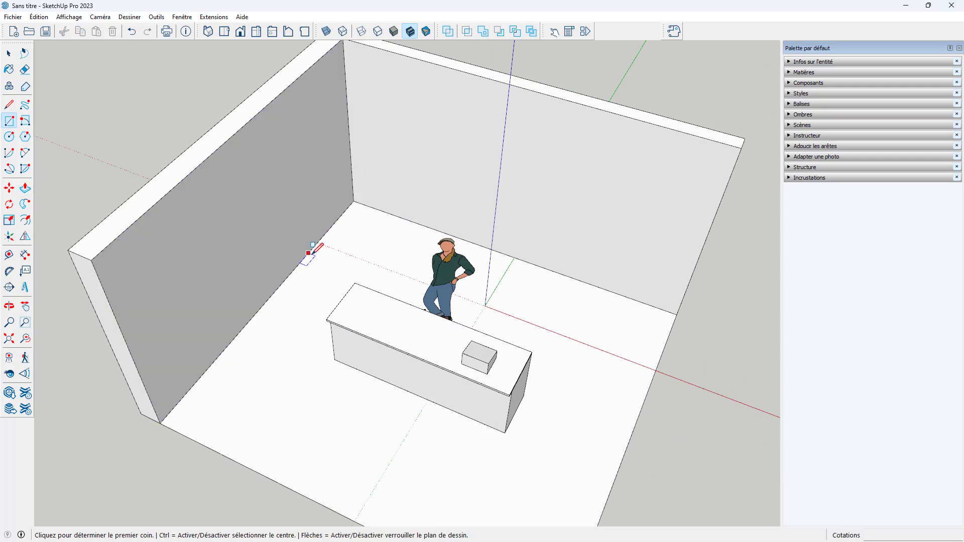
pyautogui.click(317, 243)
pyautogui.click(406, 219)
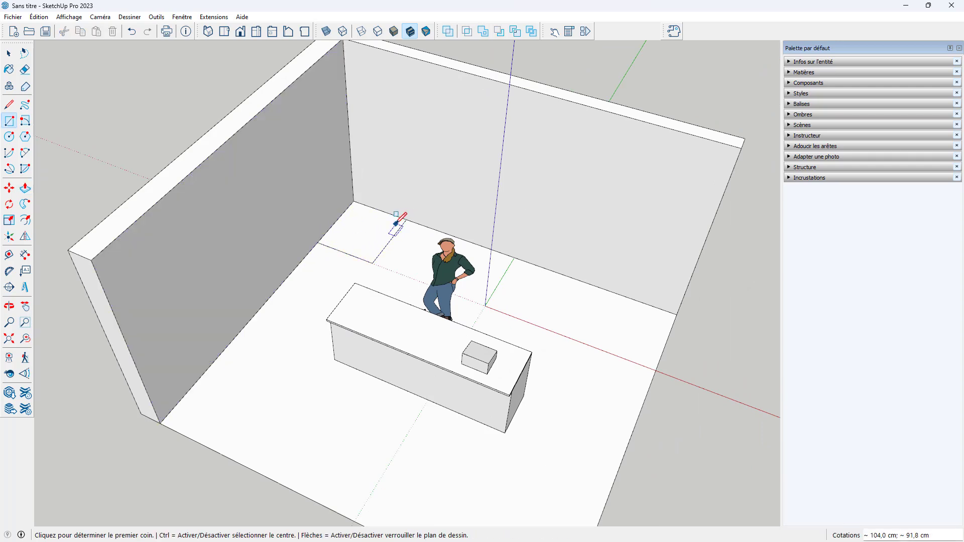
pyautogui.press('p')
pyautogui.click(363, 230)
pyautogui.click(346, 95)
pyautogui.moveTo(396, 160); pyautogui.dragTo(430, 166, button='middle')
# Outline a door on the tall box's front face and push it in as a recess
pyautogui.press('r')
pyautogui.click(424, 143)
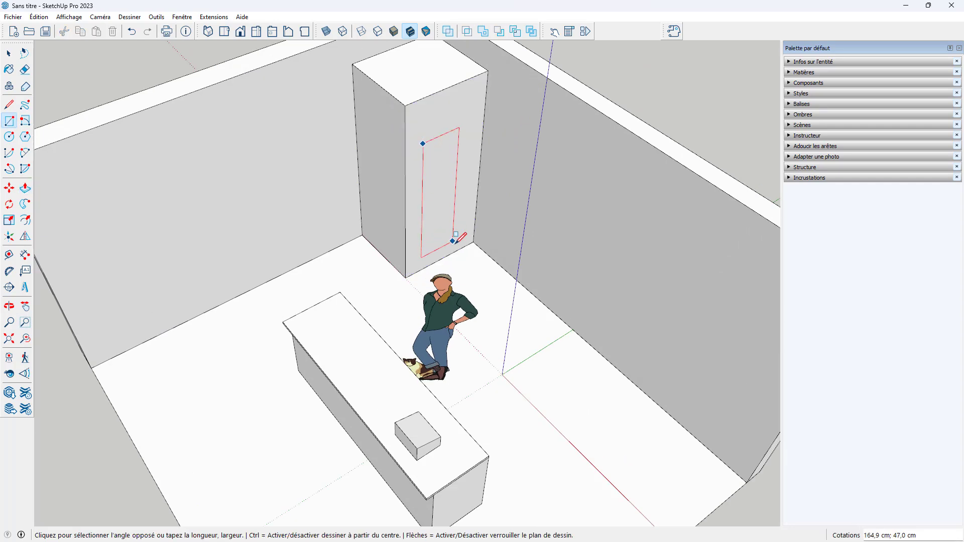
pyautogui.click(465, 246)
pyautogui.press('p')
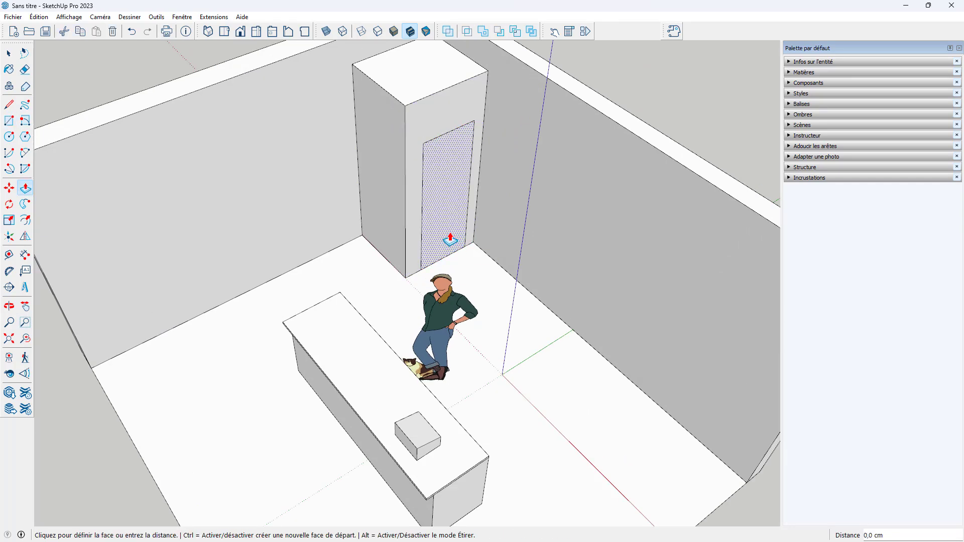
pyautogui.click(445, 236)
pyautogui.moveTo(372, 232); pyautogui.dragTo(489, 161, button='middle')
pyautogui.moveTo(489, 162); pyautogui.dragTo(577, 112)
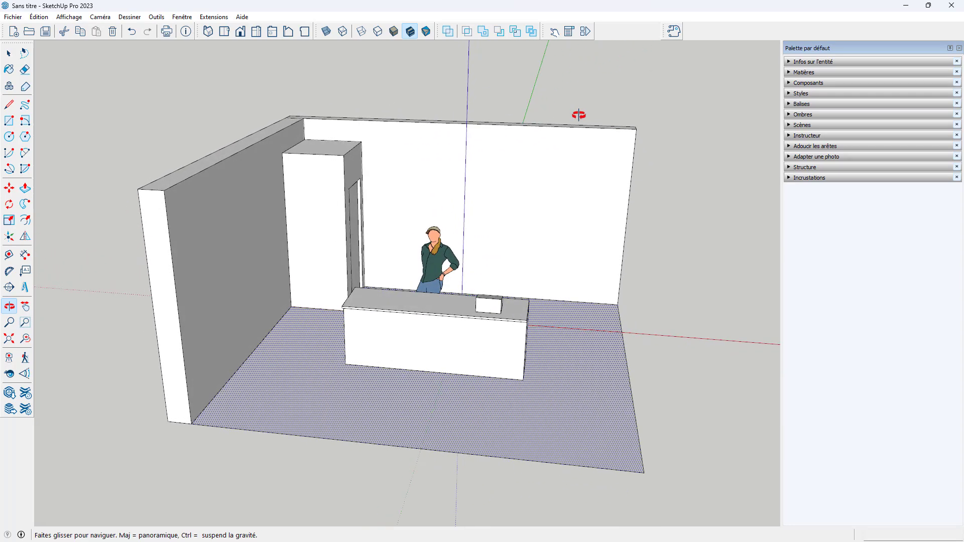
# View the whole room and select its connected geometry, then clear the selection unchanged
pyautogui.press('p')
pyautogui.scroll(3, 450, 155)
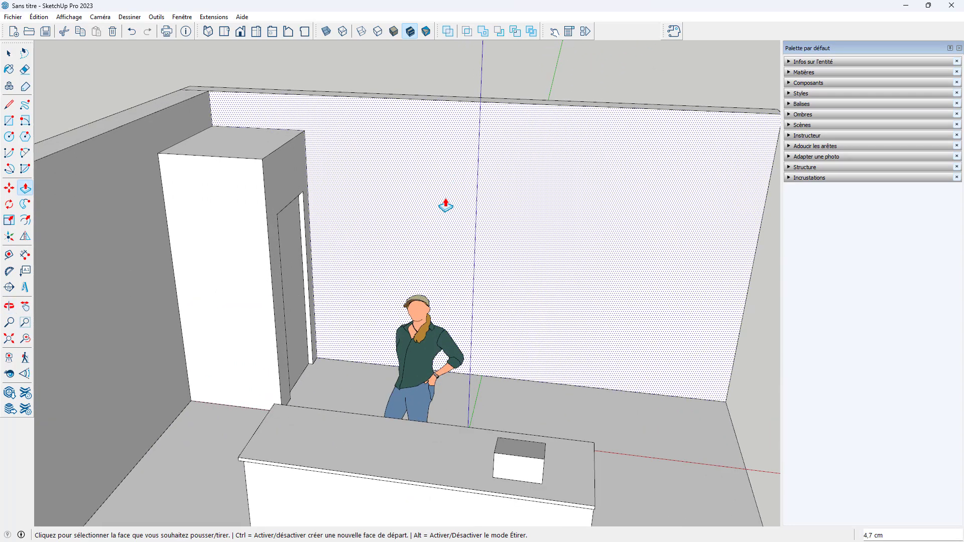
pyautogui.scroll(-3, 446, 206)
pyautogui.moveTo(433, 211)
pyautogui.mouseDown(button='middle')
pyautogui.moveTo(441, 194)
pyautogui.moveTo(508, 228)
pyautogui.mouseUp(button='middle')
pyautogui.press('space')
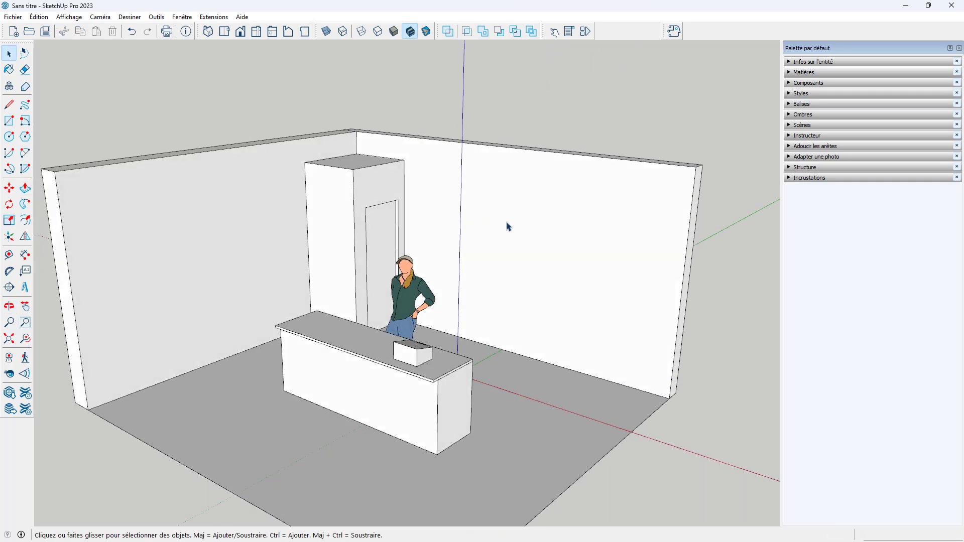
pyautogui.tripleClick(508, 227)
pyautogui.rightClick(509, 226)
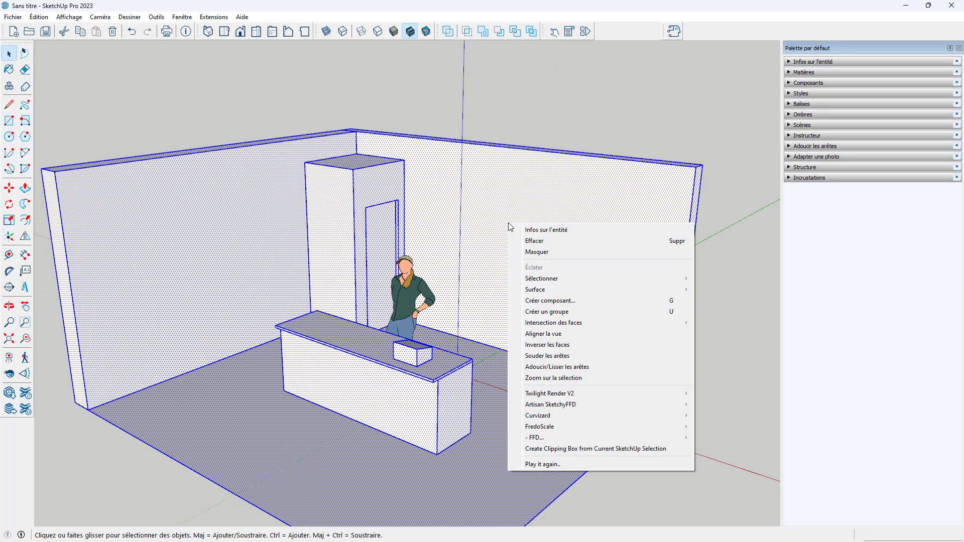
pyautogui.click(547, 311)
pyautogui.click(556, 136)
# Draw a thin rectangle on the back wall beside the doorway
pyautogui.scroll(3, 434, 184)
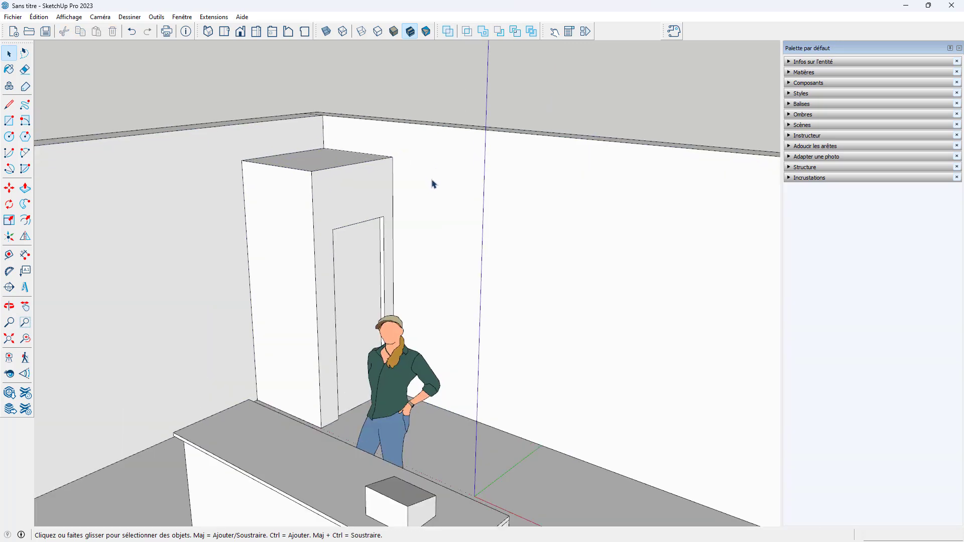
pyautogui.moveTo(476, 245); pyautogui.dragTo(532, 230, button='middle')
pyautogui.press('r')
pyautogui.scroll(3, 429, 258)
pyautogui.scroll(2, 517, 327)
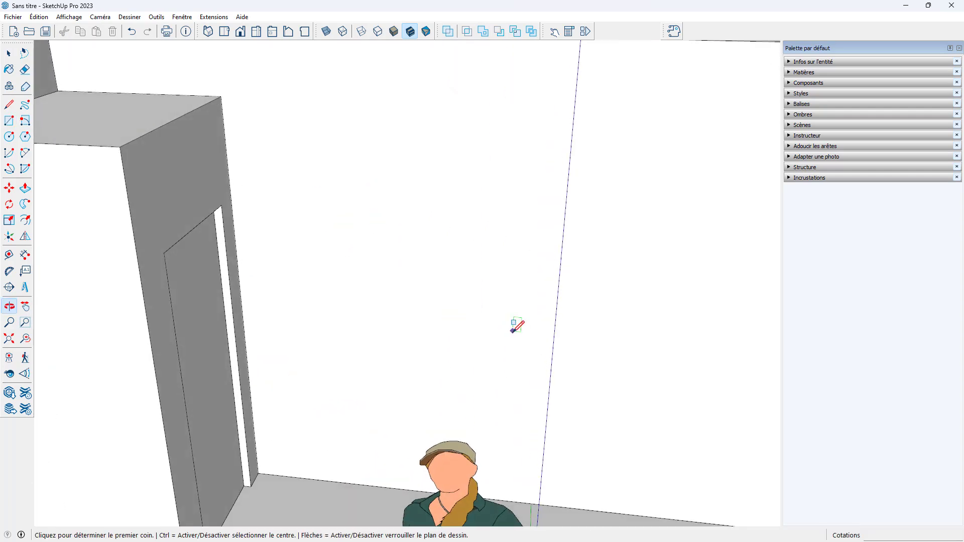
pyautogui.scroll(2, 368, 275)
pyautogui.click(356, 311)
pyautogui.click(527, 324)
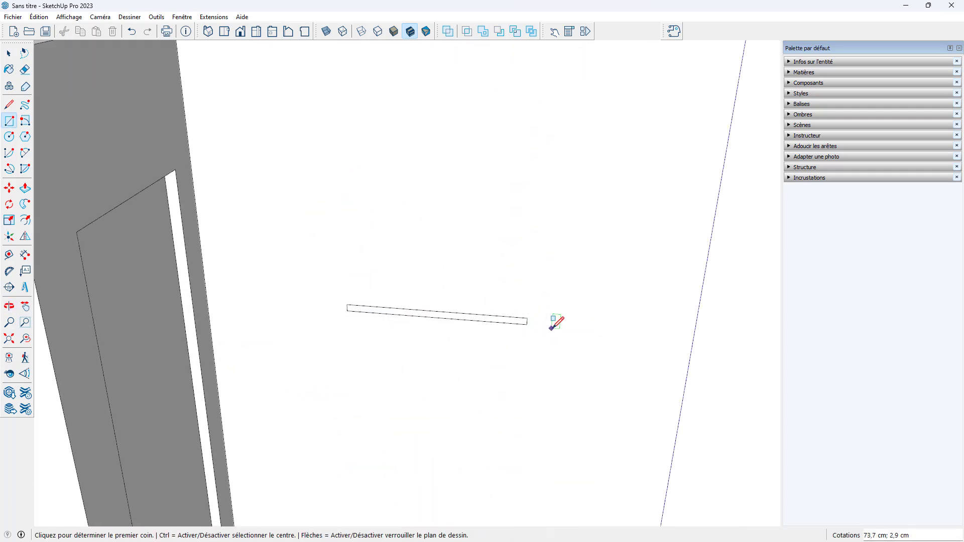
pyautogui.moveTo(555, 319); pyautogui.dragTo(278, 338, button='middle')
# Push the thin rectangle out 13,1 cm into a shelf slab
pyautogui.press('p')
pyautogui.click(387, 322)
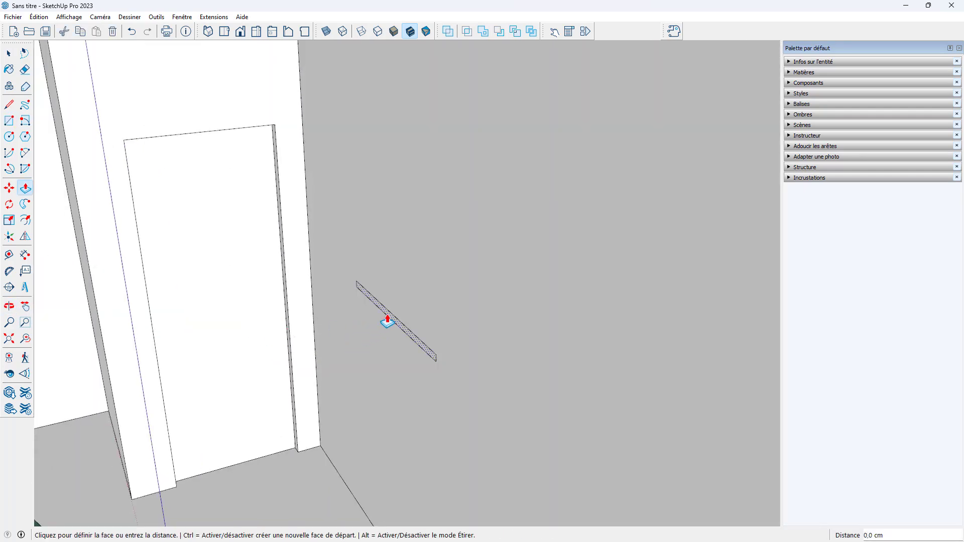
pyautogui.click(384, 335)
pyautogui.press('space')
pyautogui.moveTo(384, 334); pyautogui.dragTo(376, 321, button='middle')
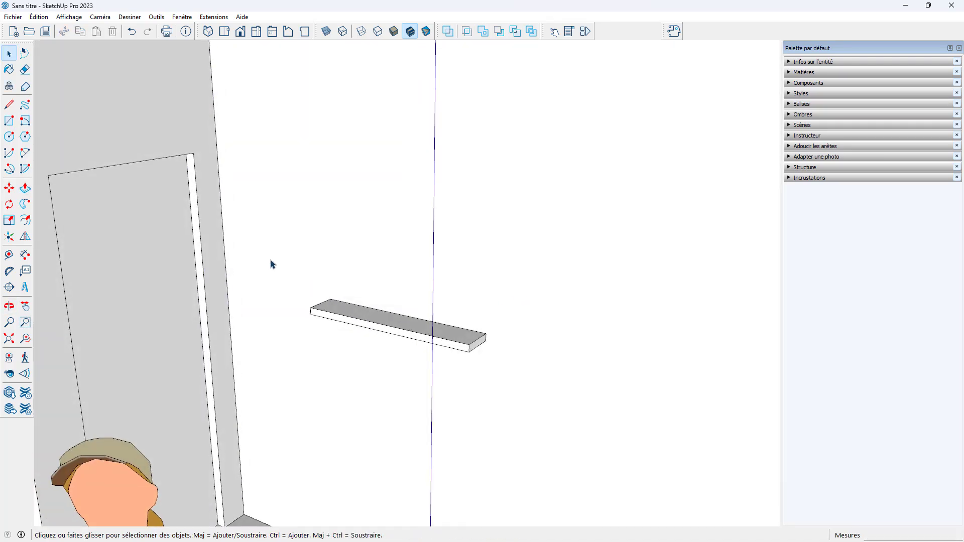
# Make the shelf slab a group with Créer un groupe
pyautogui.moveTo(281, 264); pyautogui.dragTo(542, 402)
pyautogui.rightClick(420, 334)
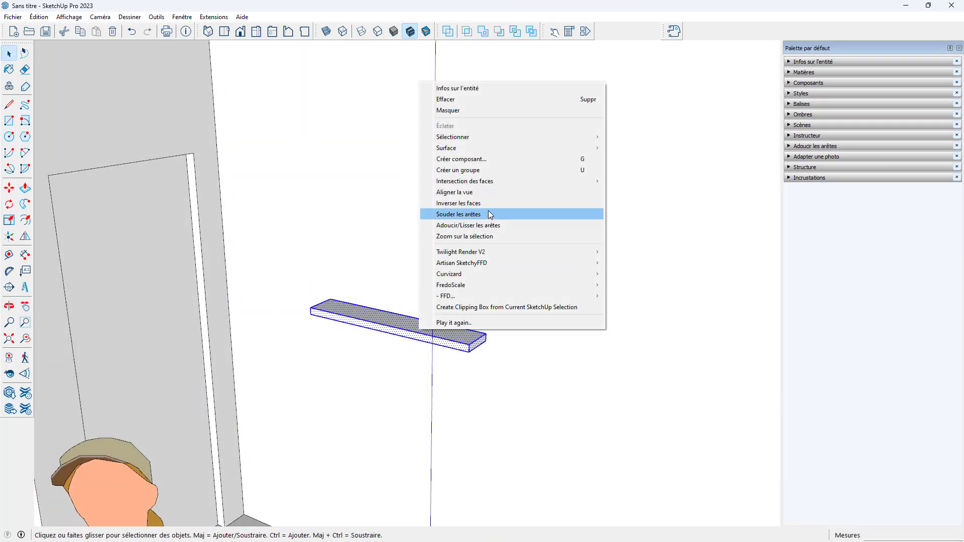
pyautogui.click(479, 171)
pyautogui.moveTo(479, 173); pyautogui.dragTo(433, 286, button='middle')
pyautogui.scroll(3, 325, 304)
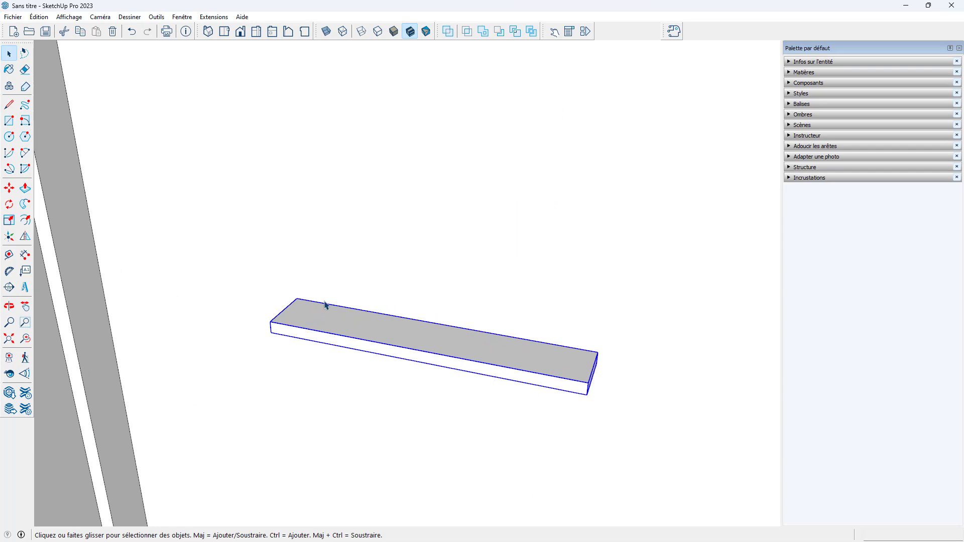
pyautogui.press('r')
pyautogui.scroll(2, 325, 304)
# Draw a rectangle on the shelf slab and push/pull it up into a three-layer box
pyautogui.click(300, 296)
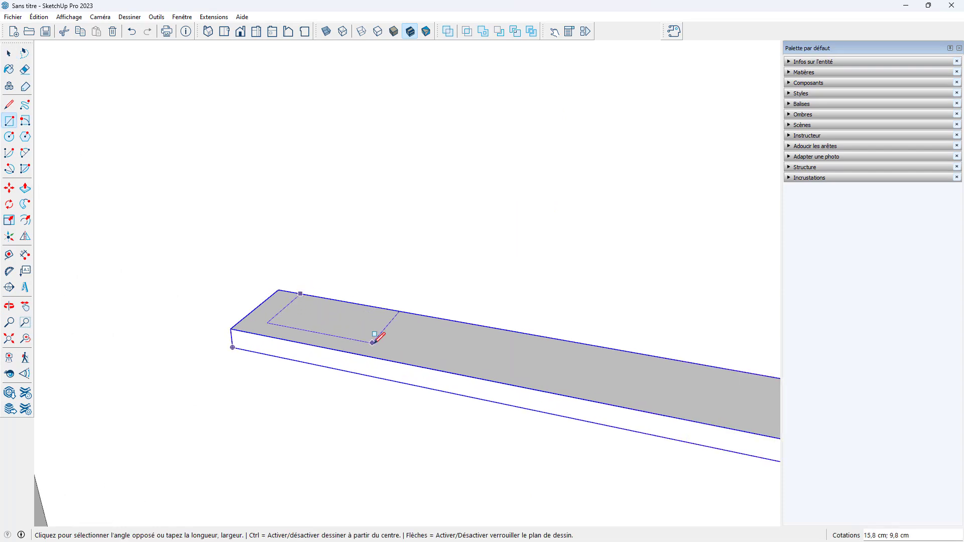
pyautogui.click(399, 345)
pyautogui.moveTo(404, 339); pyautogui.dragTo(341, 304, button='middle')
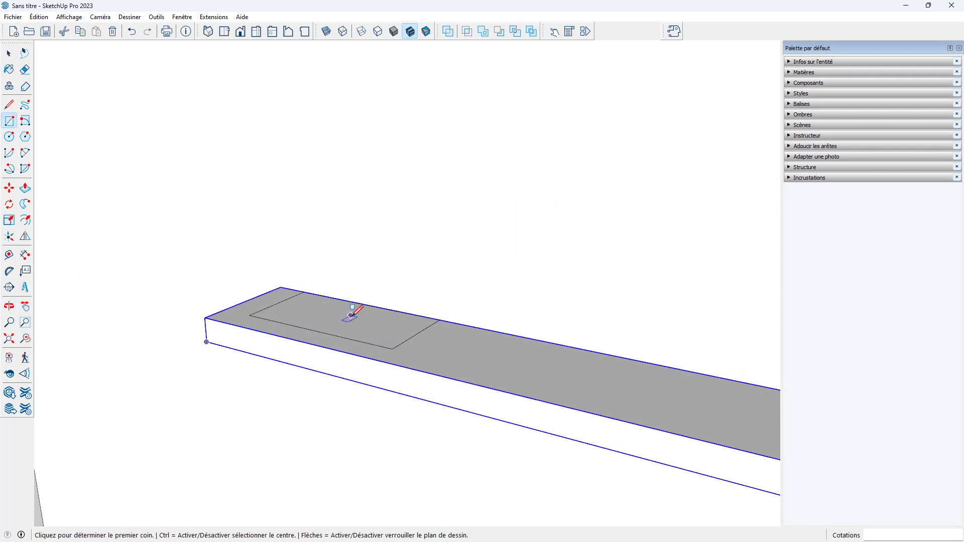
pyautogui.press('p')
pyautogui.click(339, 319)
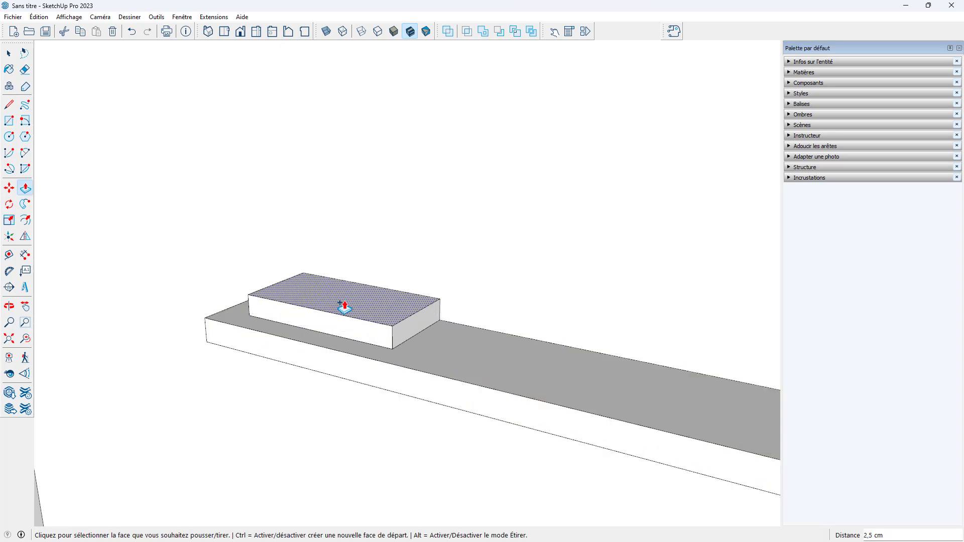
pyautogui.click(340, 279)
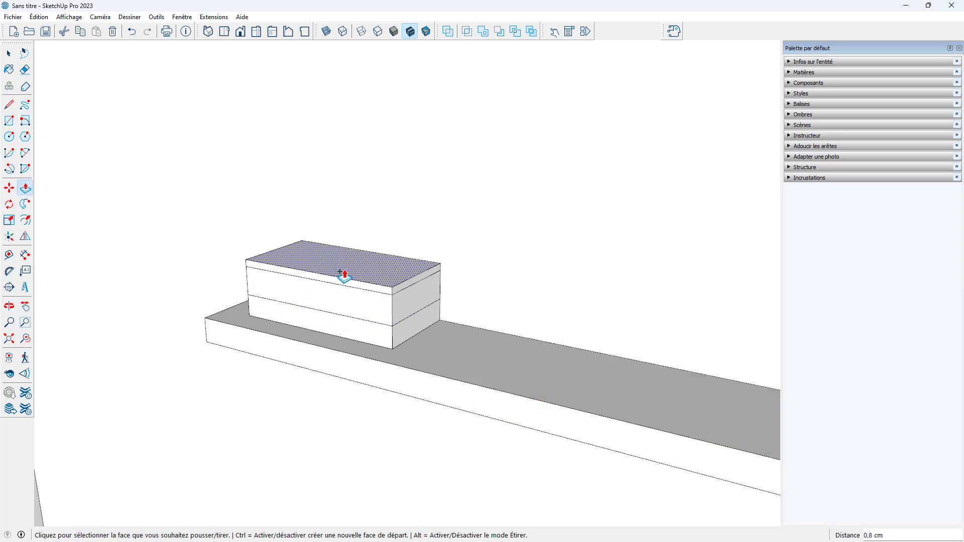
pyautogui.click(347, 283)
pyautogui.click(345, 254)
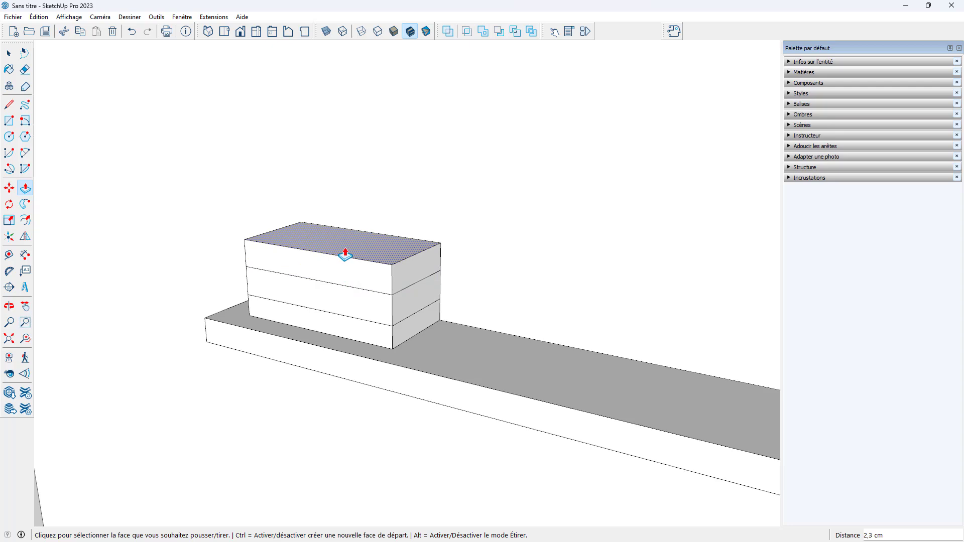
pyautogui.doubleClick(345, 254)
# Select the whole layered box and make it a group
pyautogui.scroll(-3, 318, 264)
pyautogui.press('space')
pyautogui.tripleClick(318, 264)
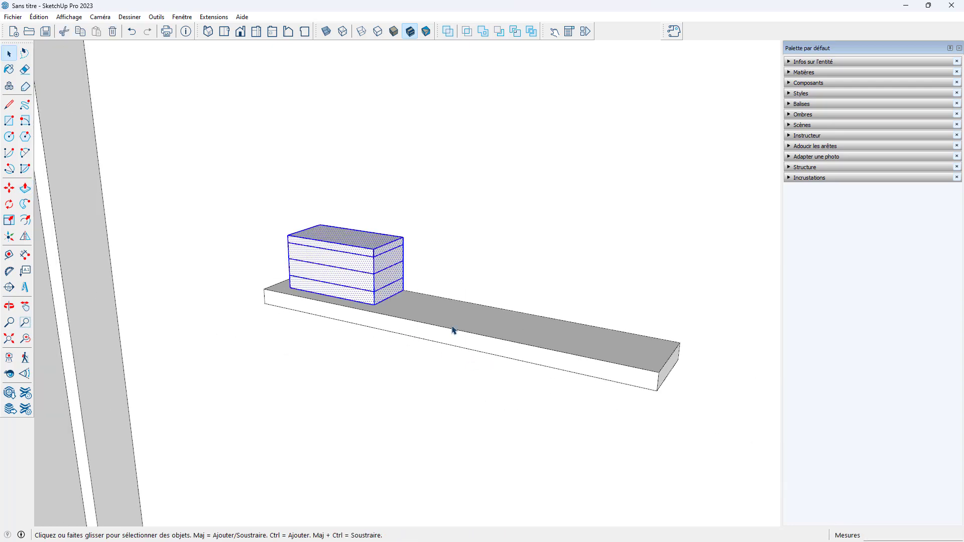
pyautogui.rightClick(375, 272)
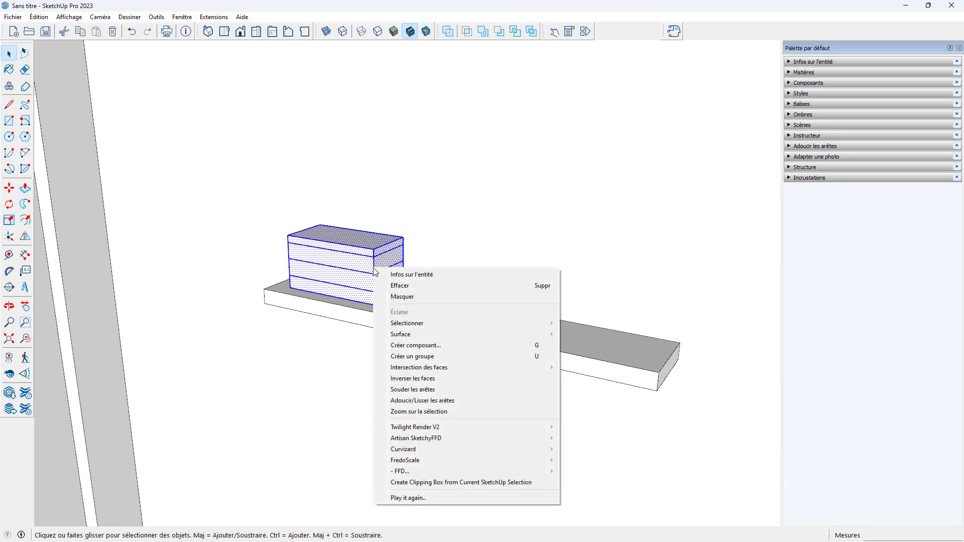
pyautogui.click(423, 357)
# Copy the grouped box further right along the slab
pyautogui.press('m')
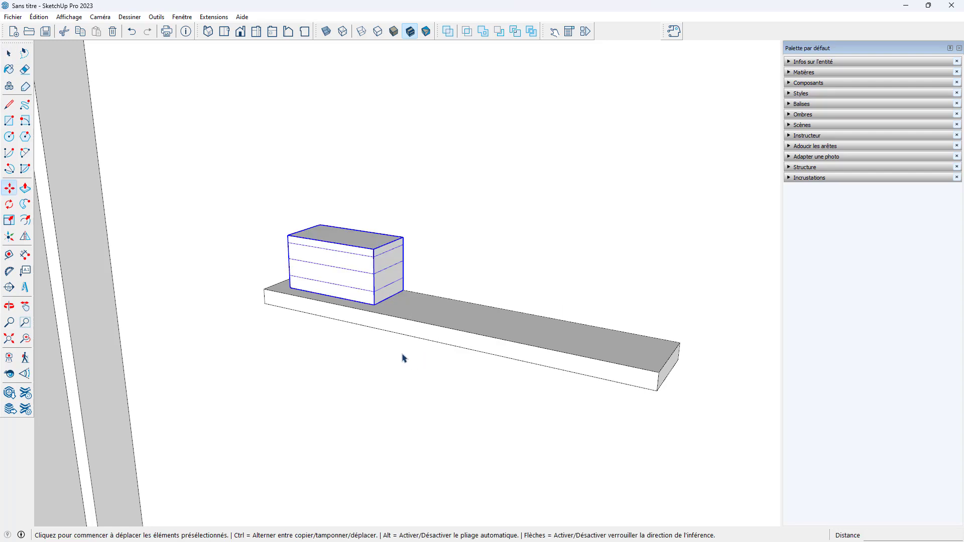
pyautogui.click(346, 298)
pyautogui.press('ctrl')
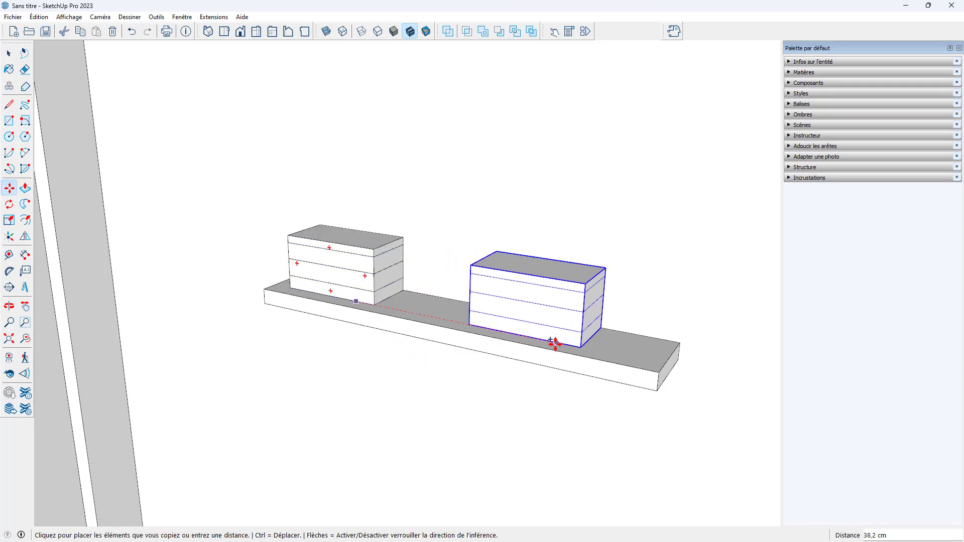
pyautogui.click(517, 331)
pyautogui.scroll(-5, 517, 332)
pyautogui.press('space')
# Make the slab and its two boxes into a shelf component
pyautogui.moveTo(375, 258); pyautogui.dragTo(530, 352)
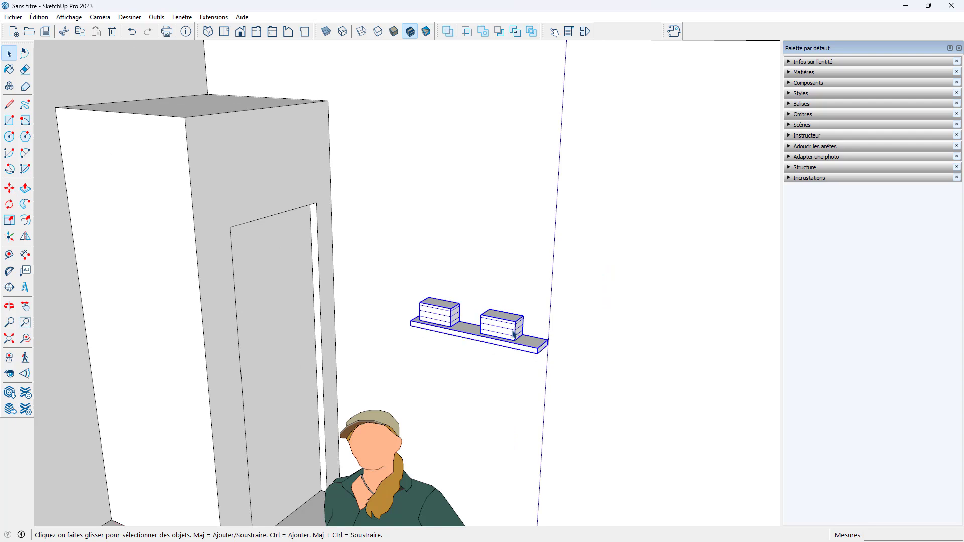
pyautogui.rightClick(512, 331)
pyautogui.click(555, 417)
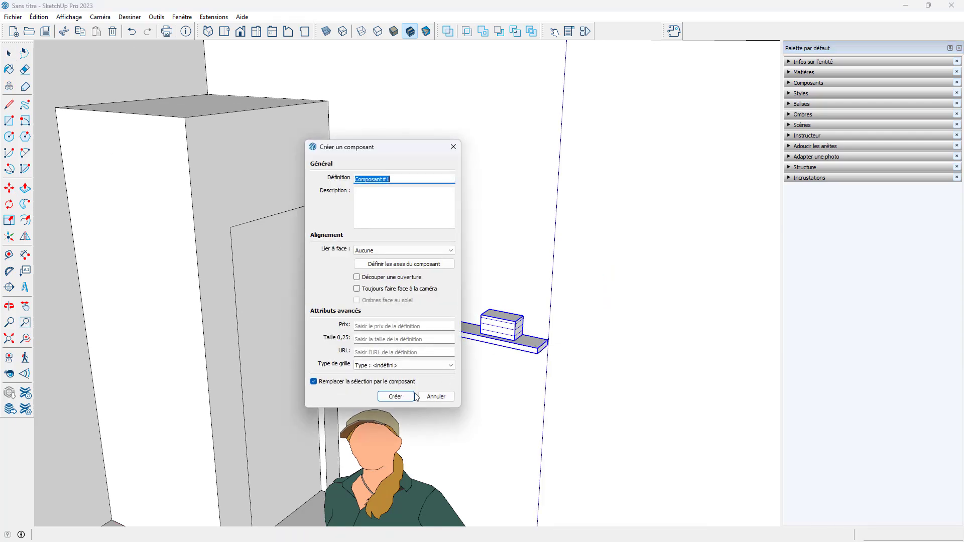
pyautogui.click(394, 395)
# Copy the shelf component straight upward with x2 to stack three shelves
pyautogui.press('m')
pyautogui.press('ctrl')
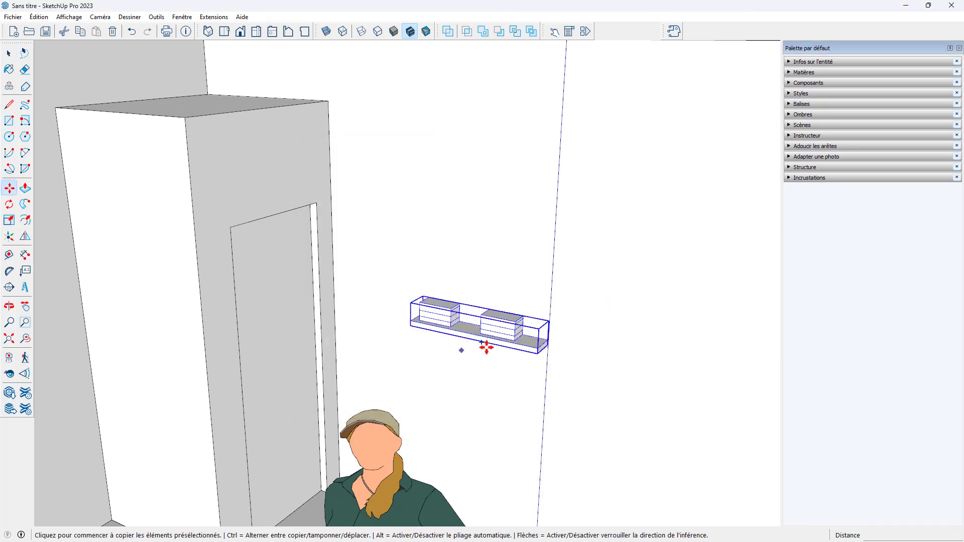
pyautogui.click(551, 348)
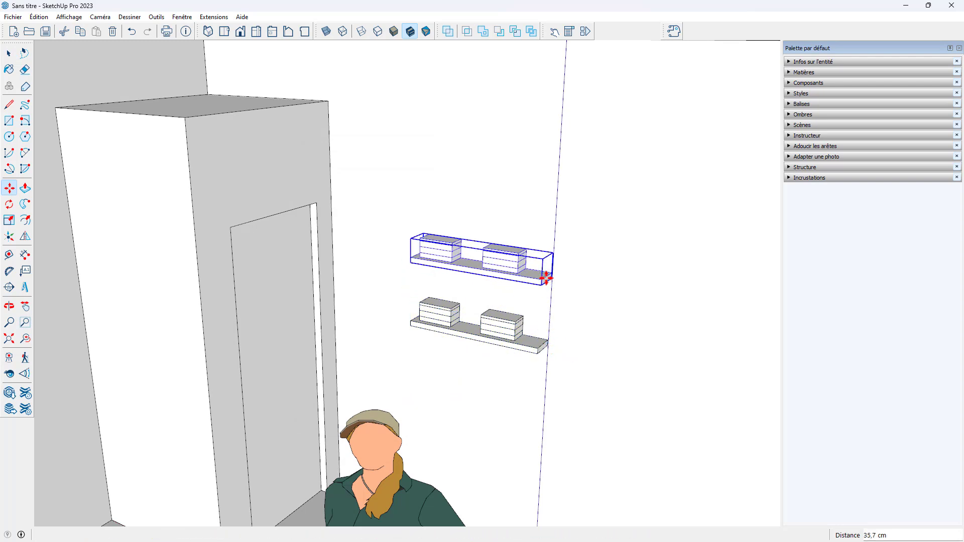
pyautogui.click(549, 276)
pyautogui.write('x2')
pyautogui.press('Return')
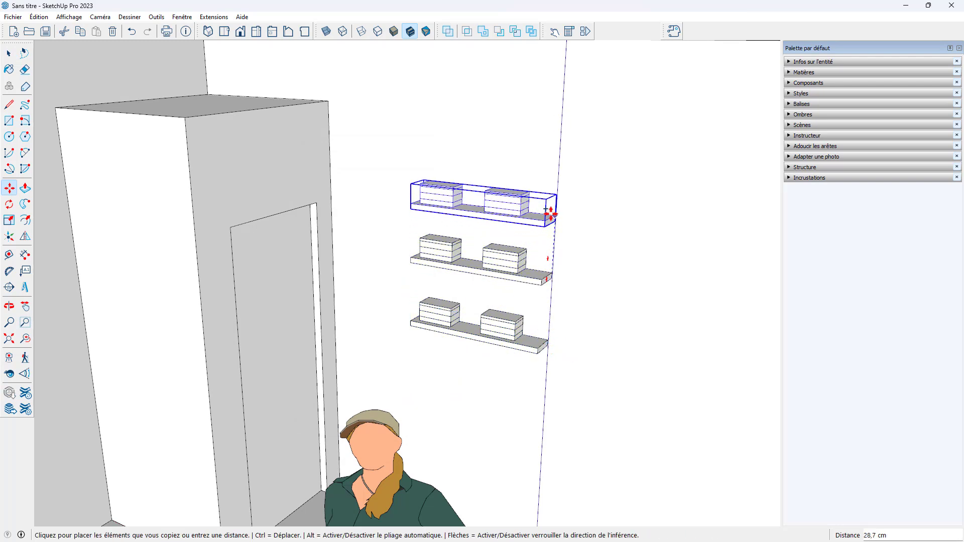
pyautogui.press('space')
# Select all three shelves and move them lower on the wall
pyautogui.scroll(-5, 533, 270)
pyautogui.moveTo(563, 344); pyautogui.dragTo(562, 343)
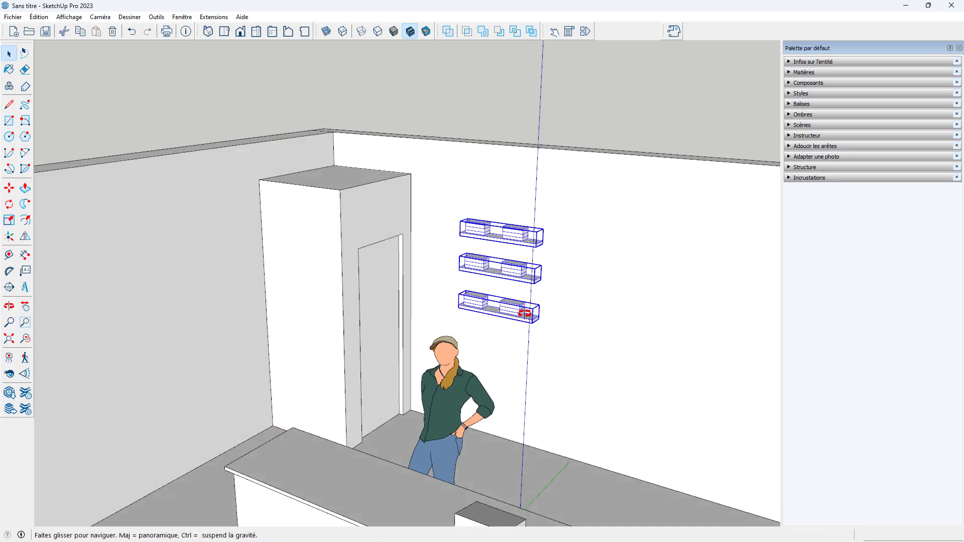
pyautogui.moveTo(561, 343); pyautogui.dragTo(527, 310, button='middle')
pyautogui.press('m')
pyautogui.moveTo(545, 307); pyautogui.dragTo(580, 314)
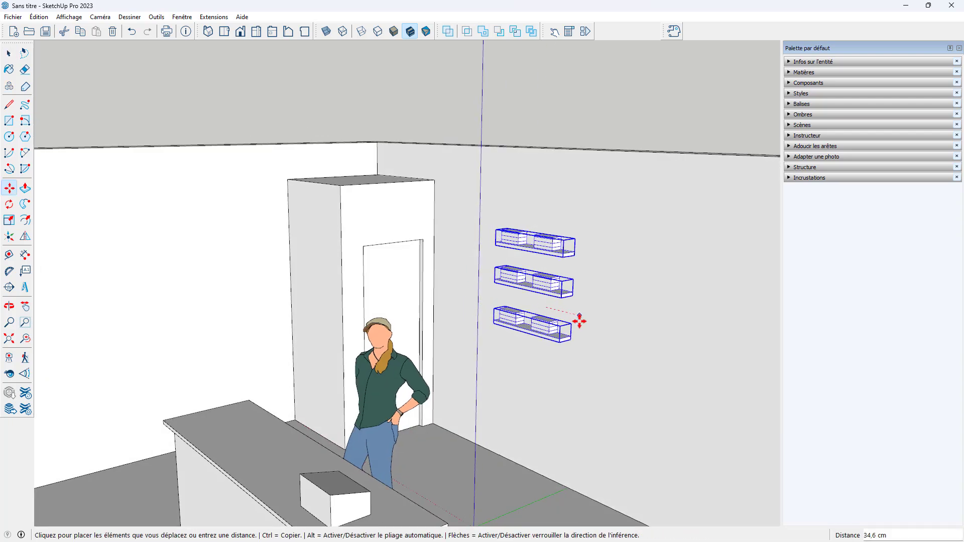
pyautogui.click(583, 291)
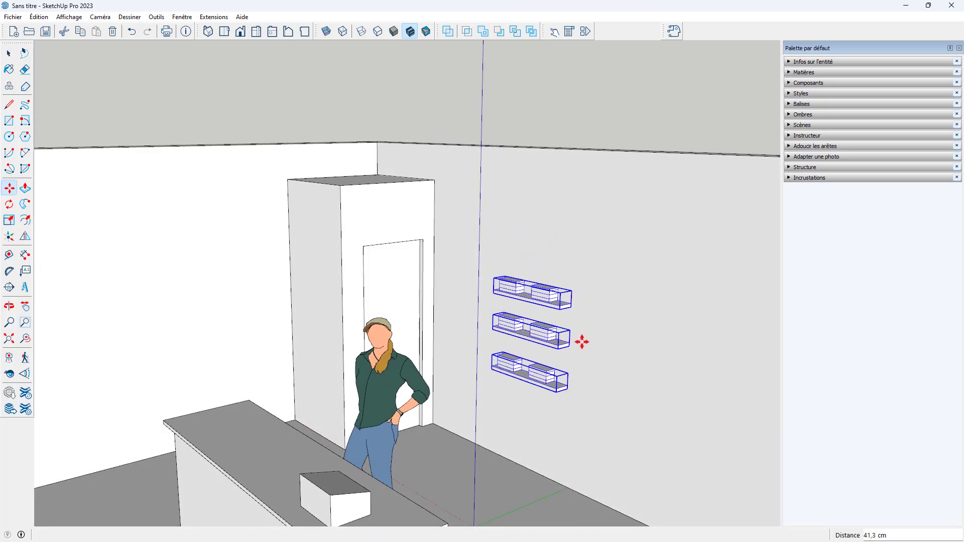
pyautogui.click(581, 340)
# Scale the three shelves up from their top corner
pyautogui.press('s')
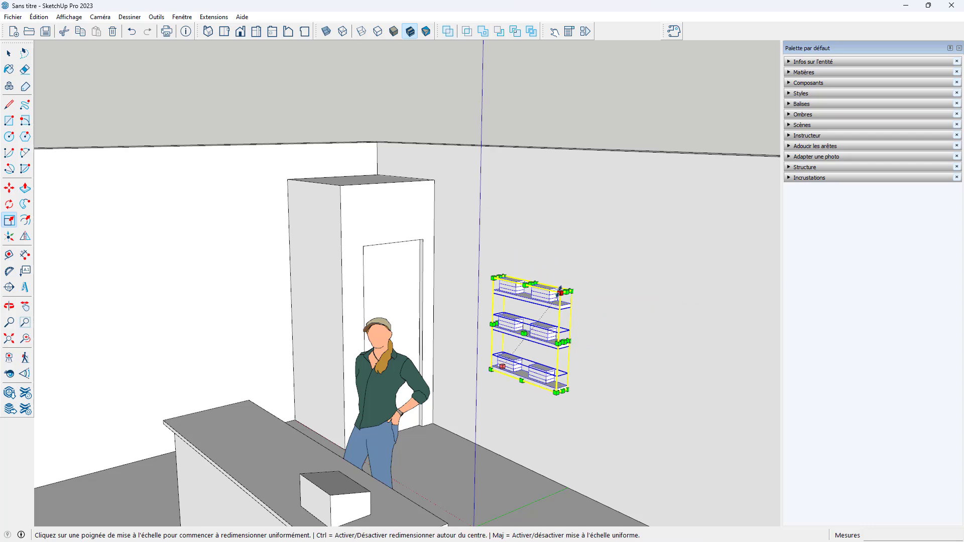
pyautogui.moveTo(560, 290); pyautogui.dragTo(585, 257)
pyautogui.moveTo(585, 257); pyautogui.dragTo(565, 353, button='middle')
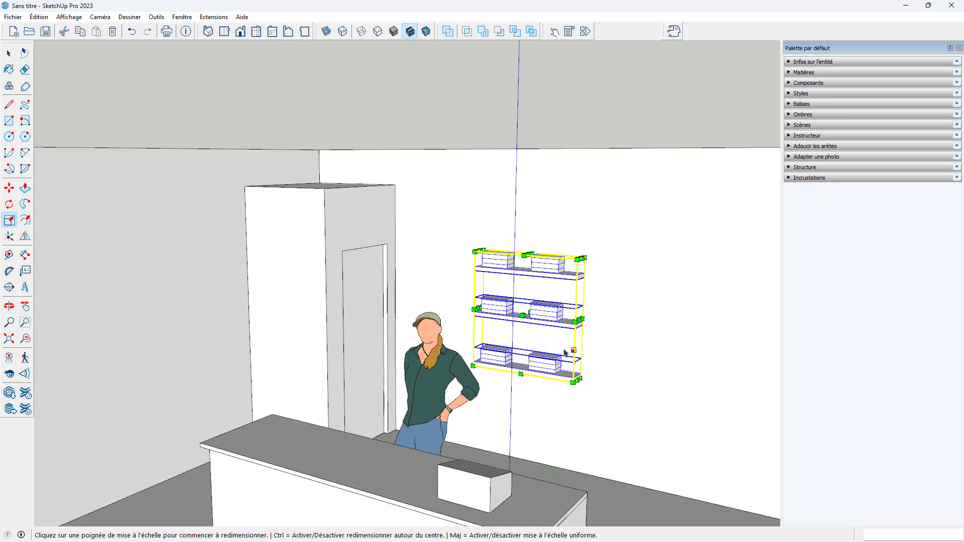
# Copy the three-shelf stack to the right as a second column
pyautogui.press('m')
pyautogui.press('ctrl')
pyautogui.scroll(-3, 585, 338)
pyautogui.click(592, 343)
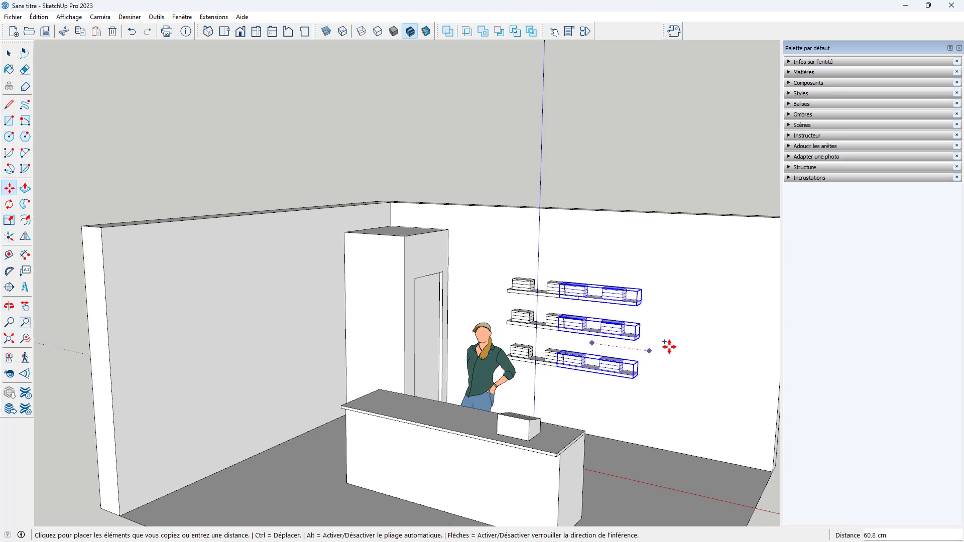
pyautogui.click(708, 356)
pyautogui.press('space')
# Open the room group, select the counter and start moving it right
pyautogui.scroll(-2, 527, 369)
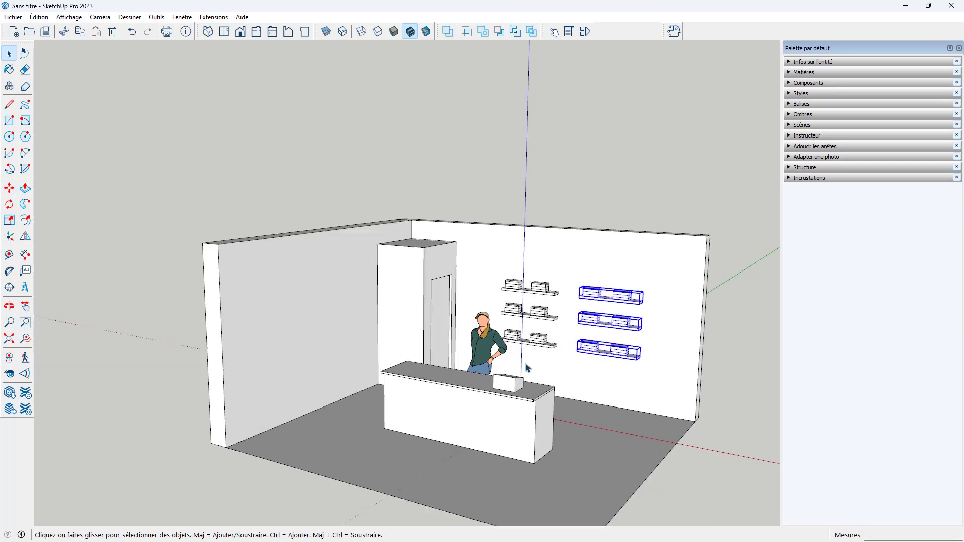
pyautogui.moveTo(528, 370)
pyautogui.mouseDown(button='middle')
pyautogui.moveTo(574, 381)
pyautogui.moveTo(587, 370)
pyautogui.mouseUp(button='middle')
pyautogui.scroll(-2, 493, 350)
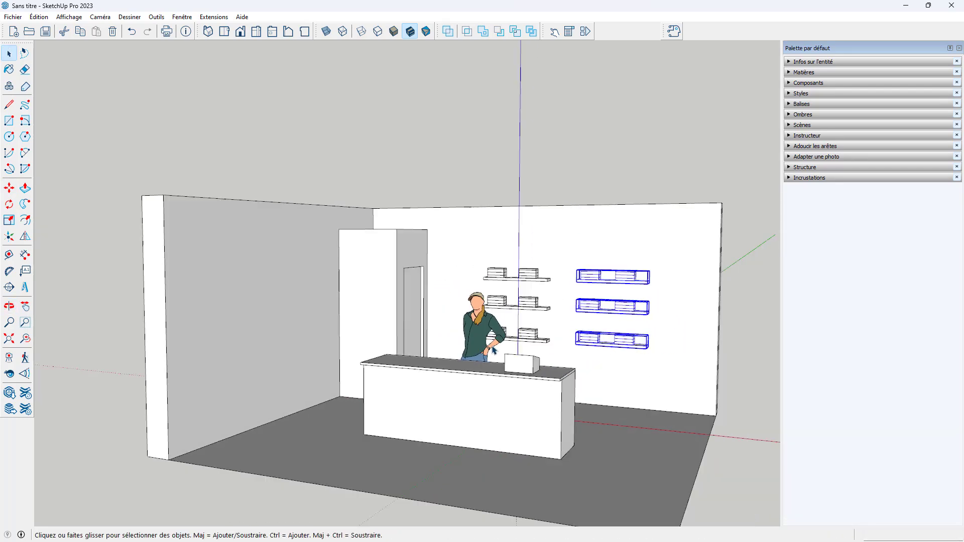
pyautogui.moveTo(494, 350); pyautogui.dragTo(564, 487, button='middle')
pyautogui.click(535, 481)
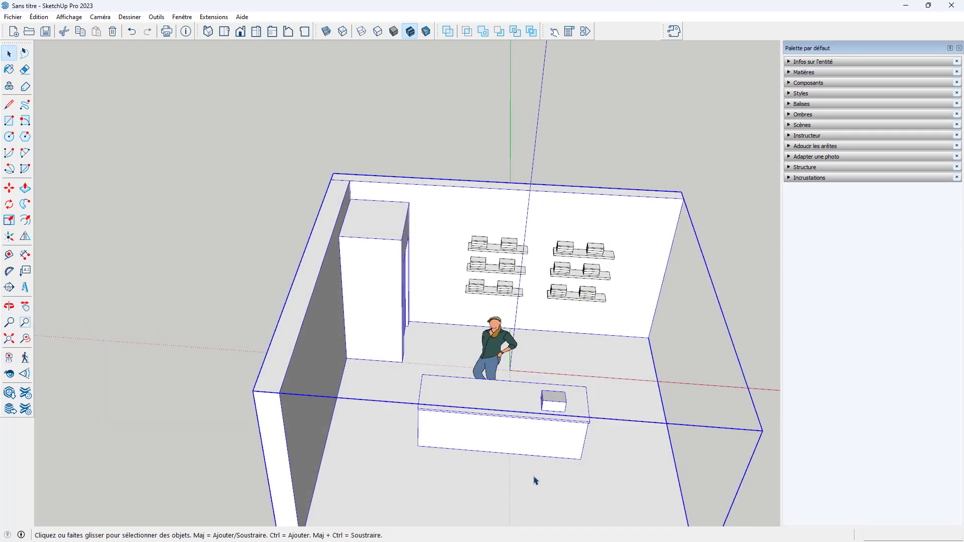
pyautogui.doubleClick(505, 469)
pyautogui.moveTo(402, 358); pyautogui.dragTo(604, 483)
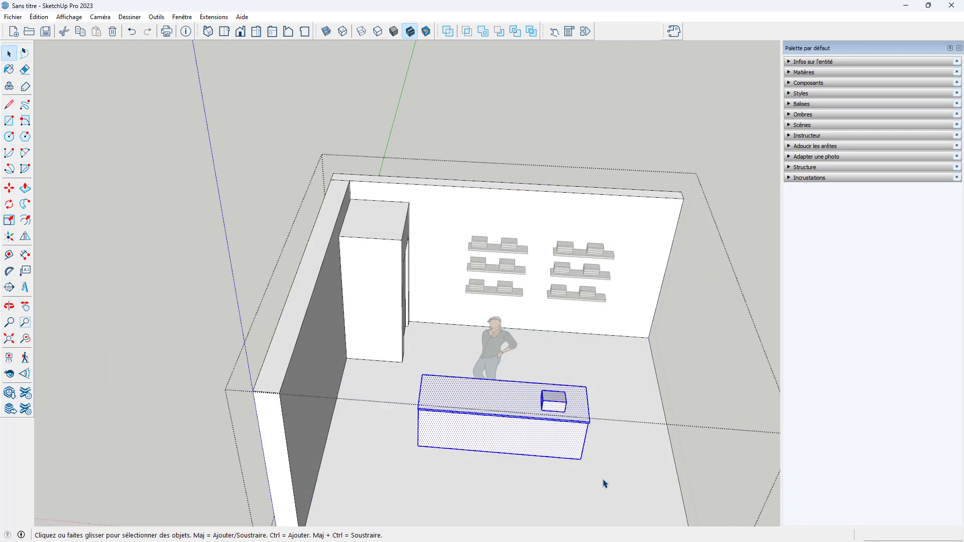
pyautogui.press('m')
pyautogui.click(534, 473)
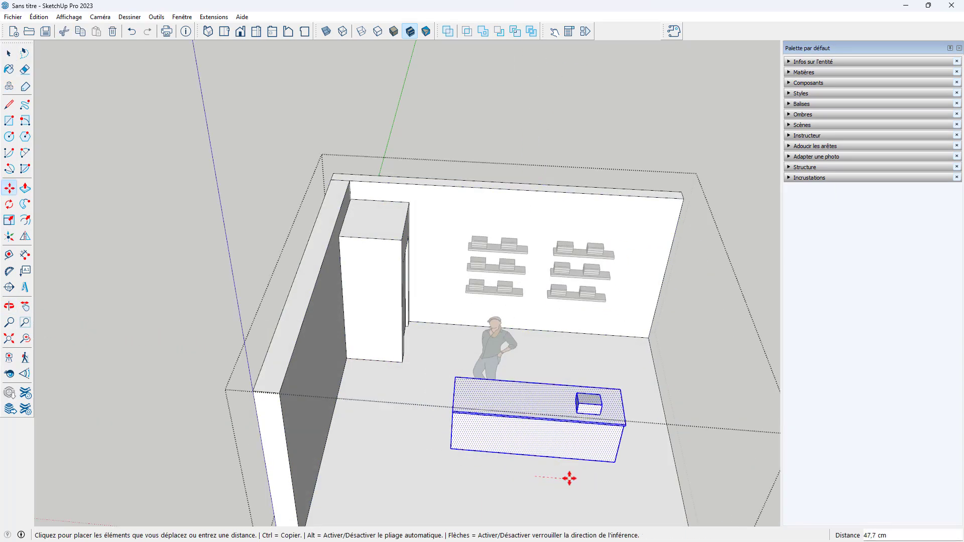
# Move the vendor figure to stand behind the counter
pyautogui.moveTo(643, 475); pyautogui.dragTo(533, 384, button='middle')
pyautogui.press('space')
pyautogui.press('Escape')
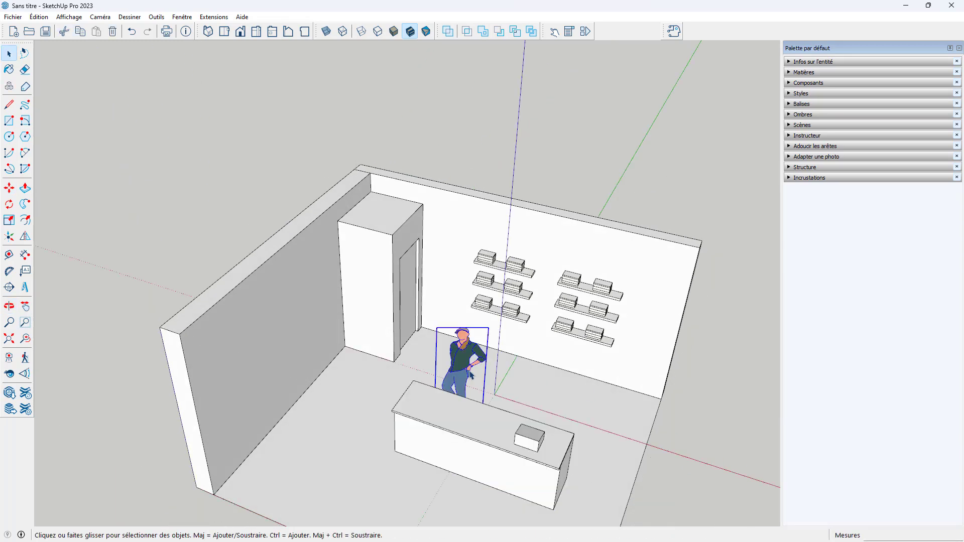
pyautogui.press('m')
pyautogui.click(566, 405)
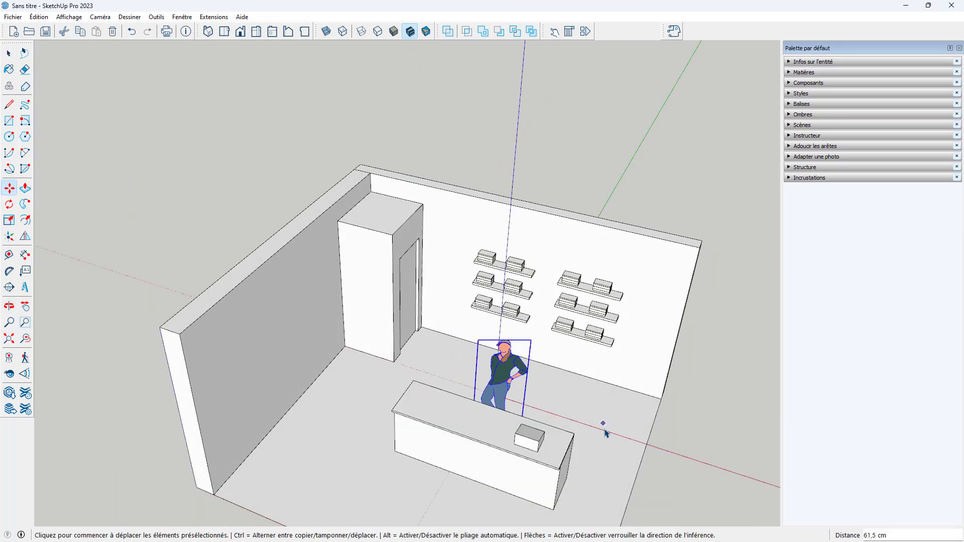
pyautogui.click(604, 431)
pyautogui.press('space')
pyautogui.press('Escape')
# Frame an eye-level view of the counter and save it as Scène 1
pyautogui.moveTo(655, 425)
pyautogui.mouseDown(button='middle')
pyautogui.moveTo(570, 447)
pyautogui.moveTo(532, 382)
pyautogui.mouseUp(button='middle')
pyautogui.scroll(1, 528, 362)
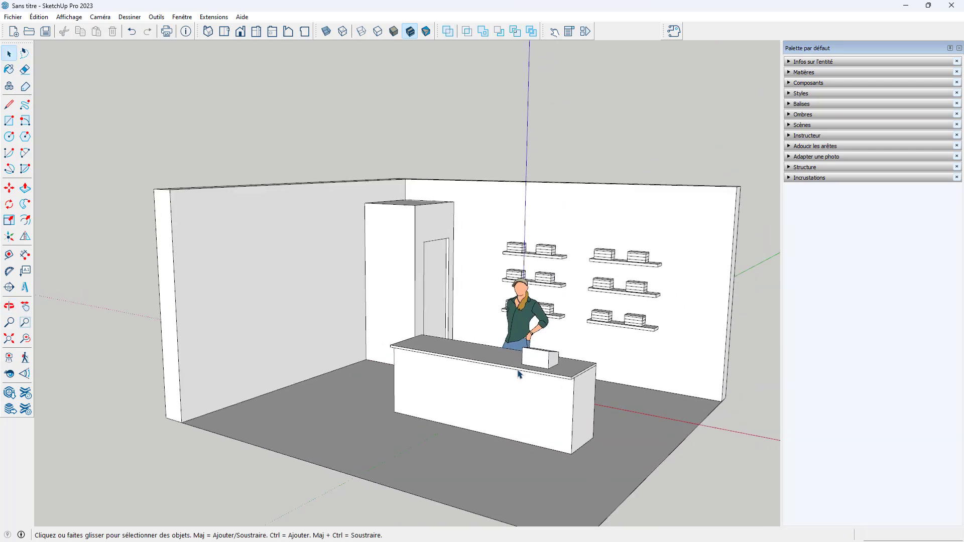
pyautogui.scroll(4, 521, 345)
pyautogui.scroll(2, 521, 345)
pyautogui.moveTo(552, 333)
pyautogui.mouseDown(button='middle')
pyautogui.moveTo(555, 323)
pyautogui.moveTo(451, 340)
pyautogui.mouseUp(button='middle')
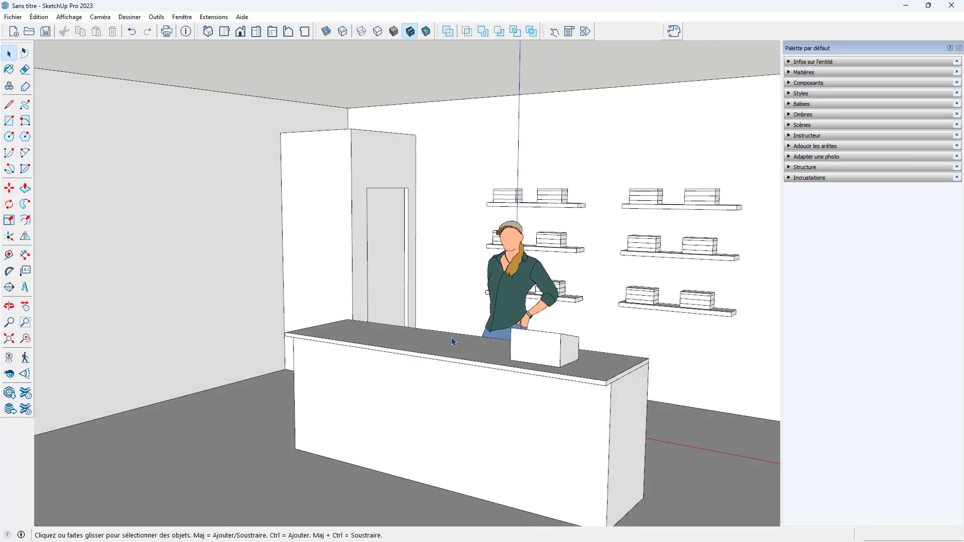
pyautogui.scroll(-2, 440, 346)
pyautogui.scroll(1, 440, 346)
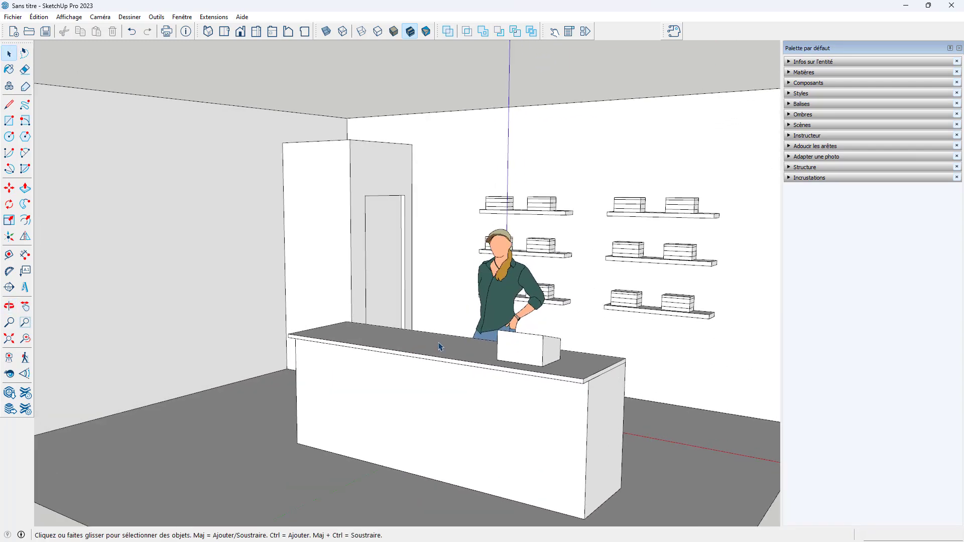
pyautogui.click(789, 126)
pyautogui.click(803, 137)
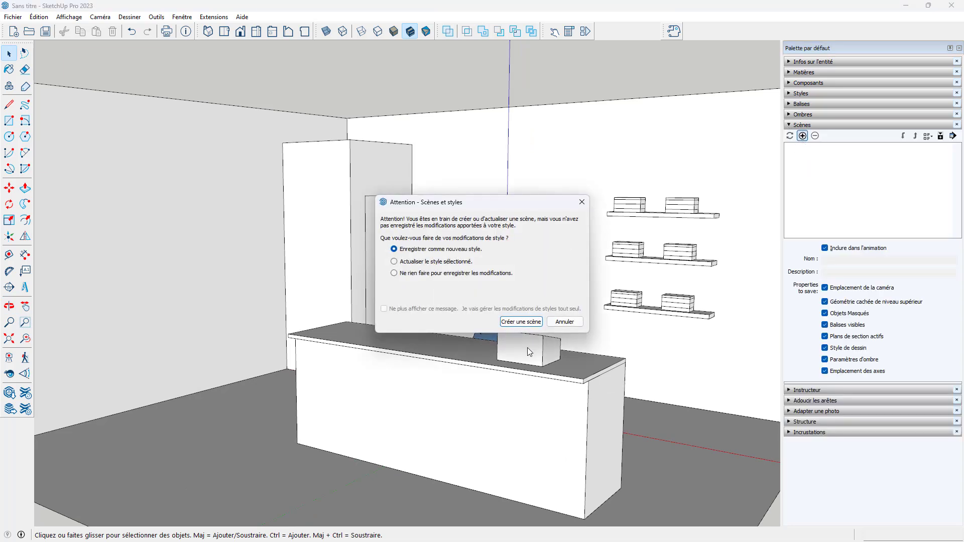
pyautogui.click(523, 322)
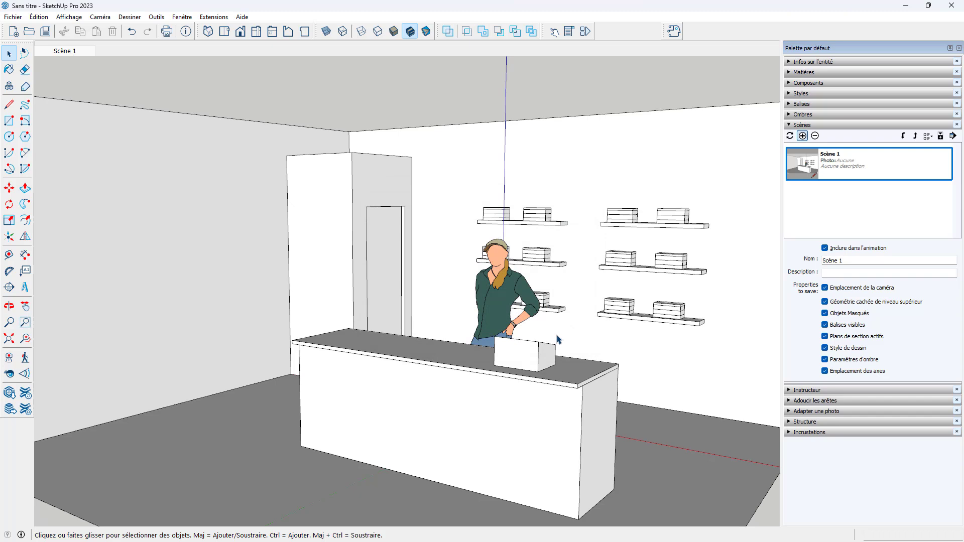
# In Diffusion, choose Intérieur photoréaliste and enter the prompt 'vendeuse, magasin de vetements'
pyautogui.click(674, 31)
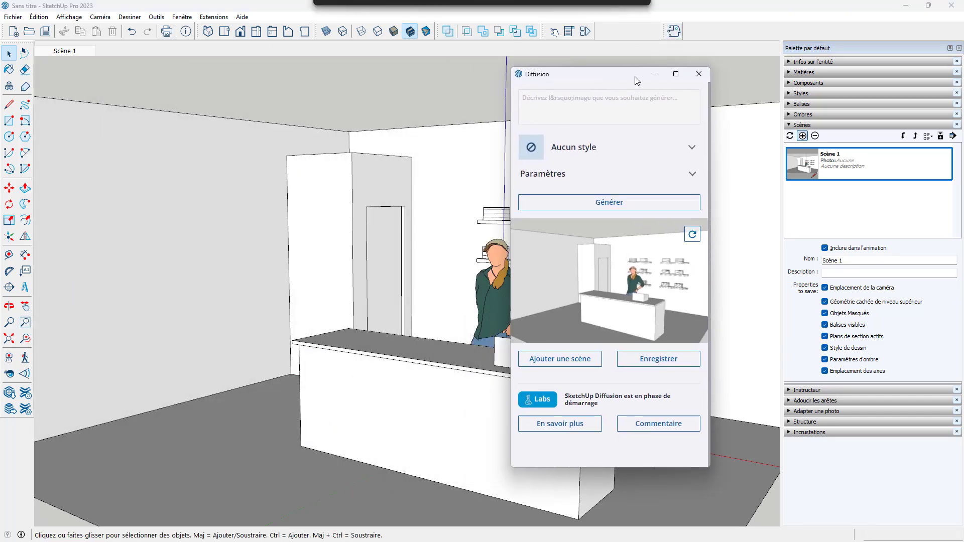
pyautogui.moveTo(155, 76); pyautogui.dragTo(732, 82)
pyautogui.click(805, 157)
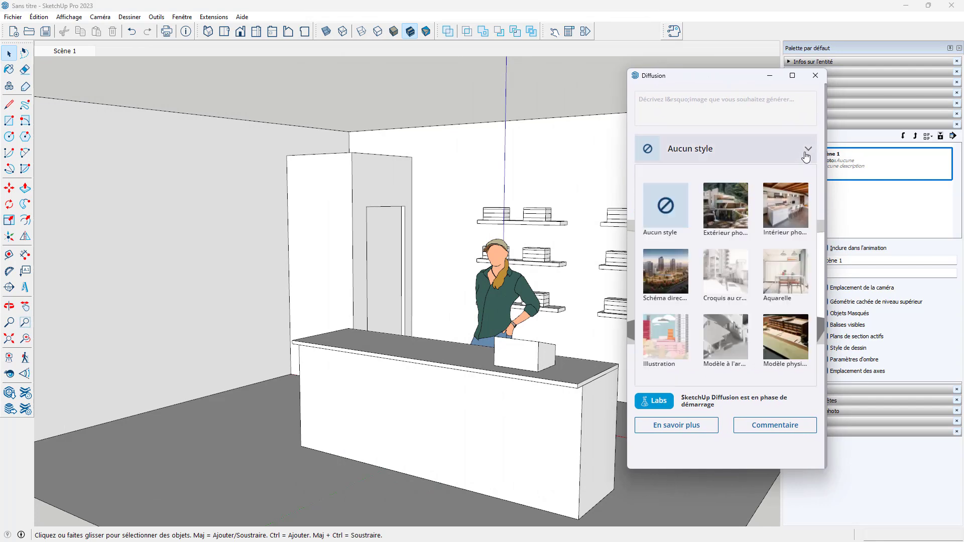
pyautogui.click(785, 205)
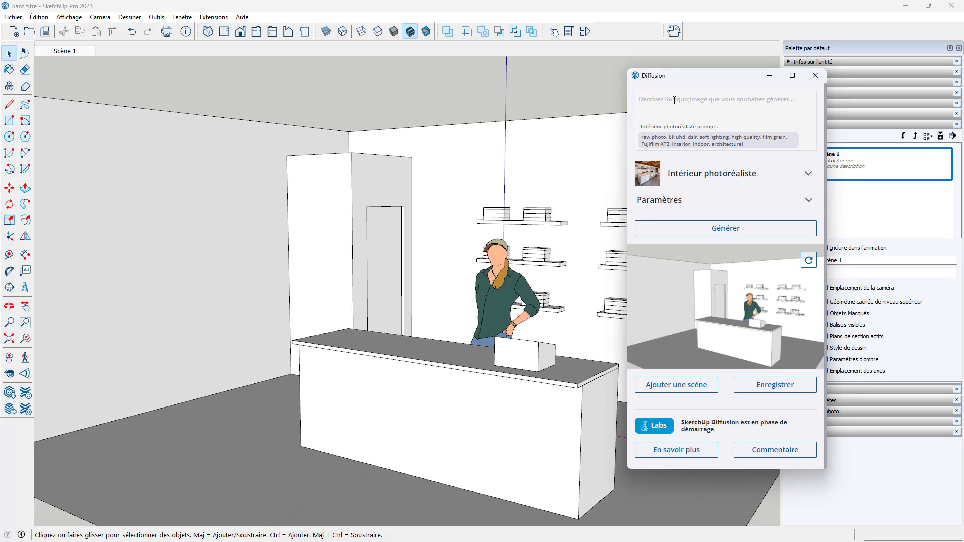
pyautogui.write('vens')
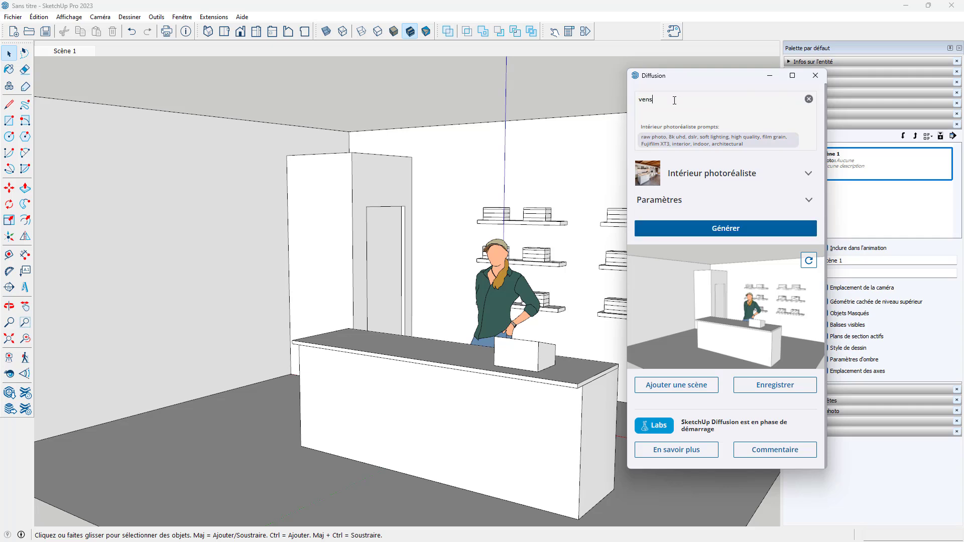
pyautogui.press('BackSpace')
pyautogui.write('deuse, ')
pyautogui.write('maga')
pyautogui.write('sin de ')
pyautogui.write('veteme')
pyautogui.write('nts')
# Set model geometry respect to 1.5 and prompt influence to 12, then generate renders
pyautogui.click(812, 201)
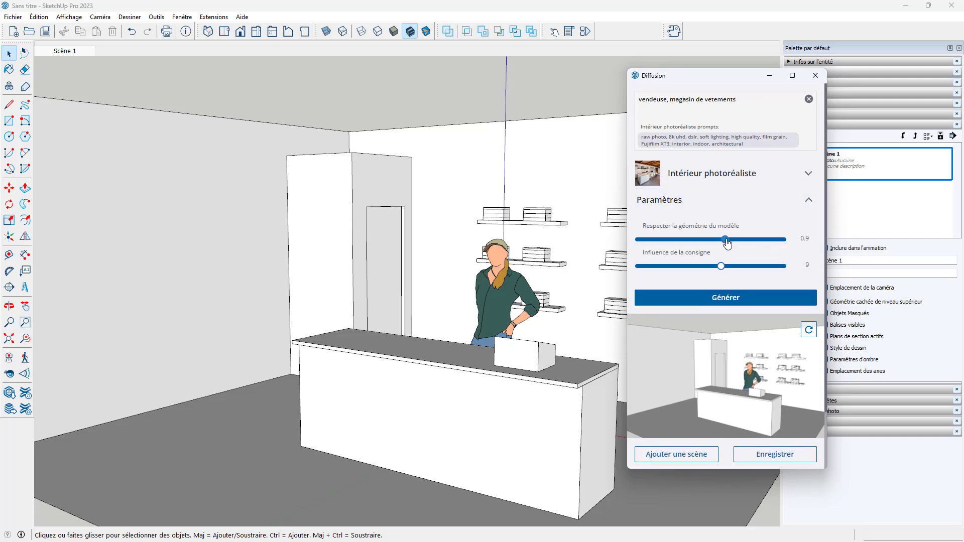
pyautogui.moveTo(726, 240); pyautogui.dragTo(783, 240)
pyautogui.moveTo(721, 268); pyautogui.dragTo(783, 267)
pyautogui.click(729, 299)
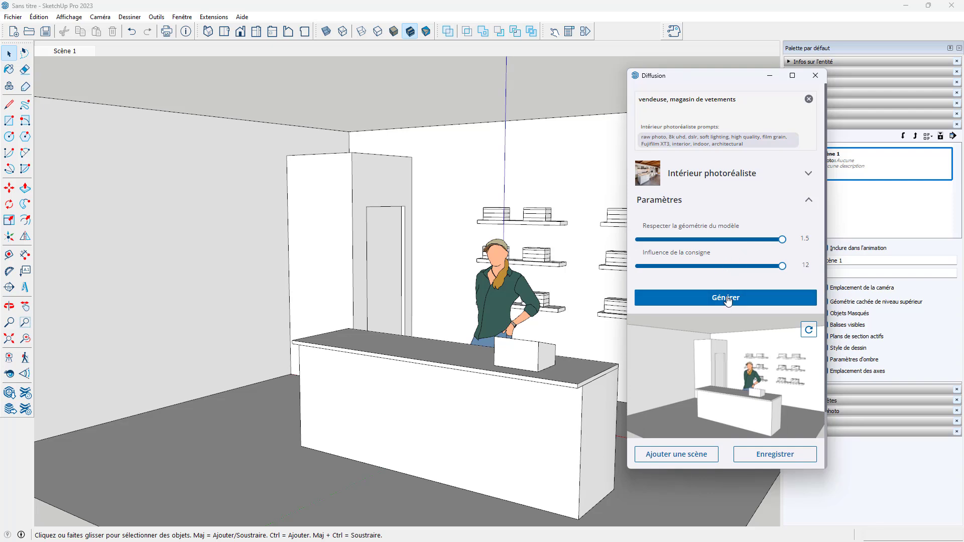
pyautogui.scroll(-3, 751, 310)
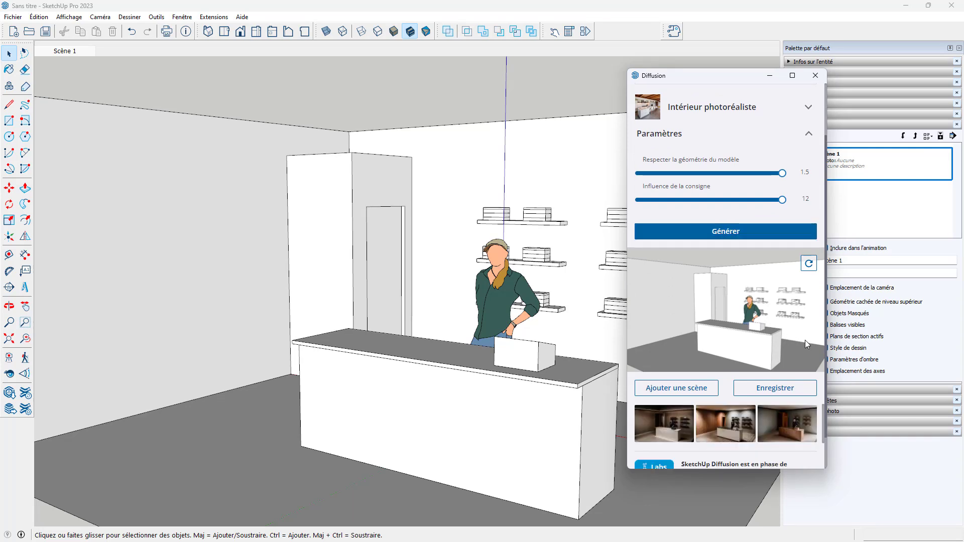
pyautogui.scroll(-2, 717, 324)
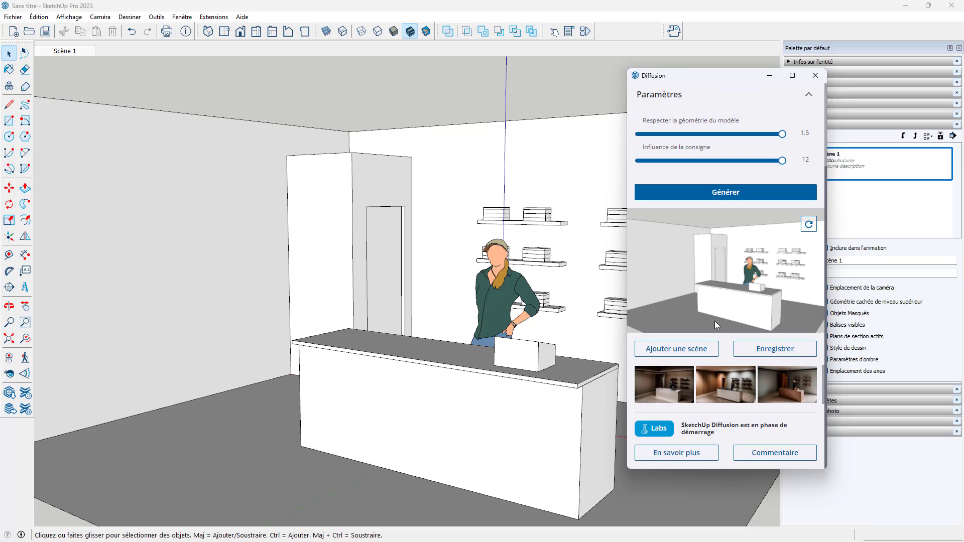
# Preview each of the three renders and enlarge the Diffusion window around the grey-walled one
pyautogui.click(679, 397)
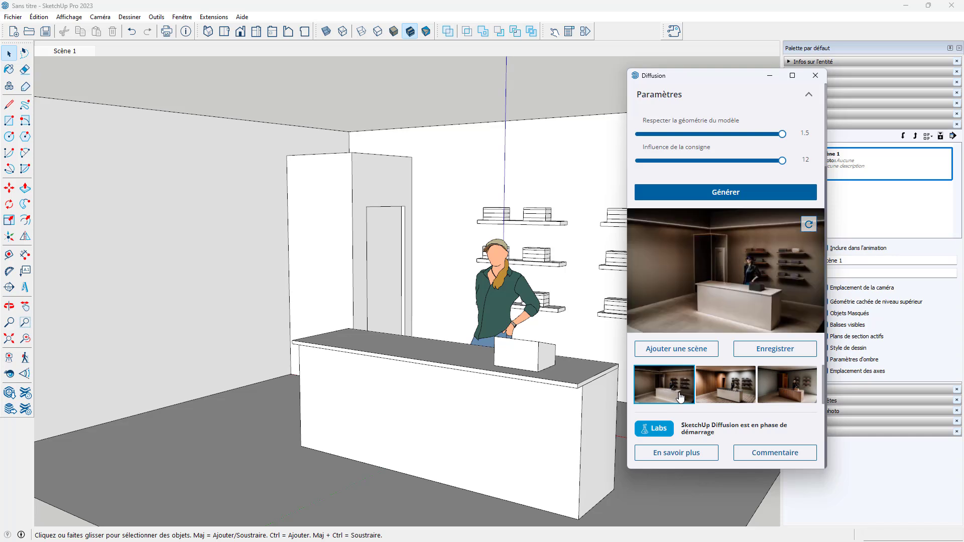
pyautogui.click(745, 395)
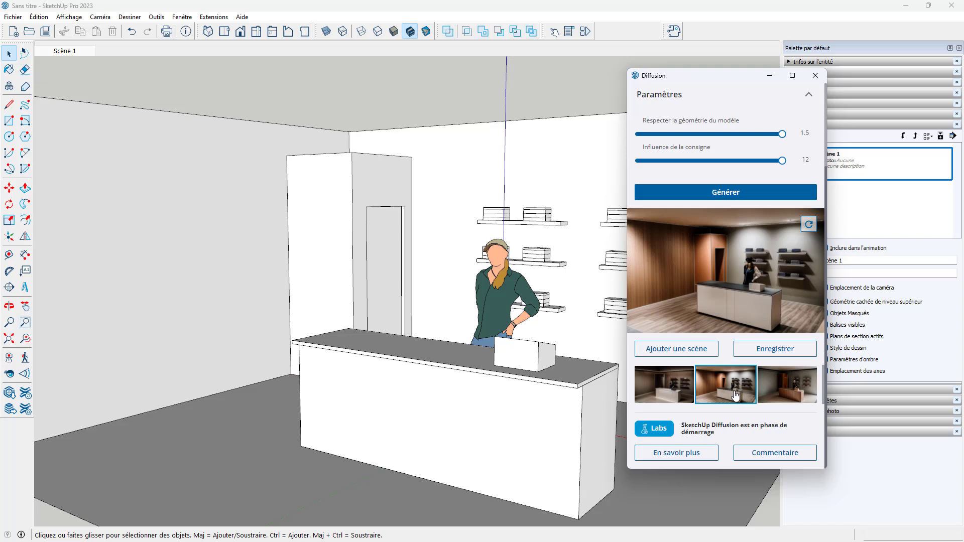
pyautogui.click(796, 397)
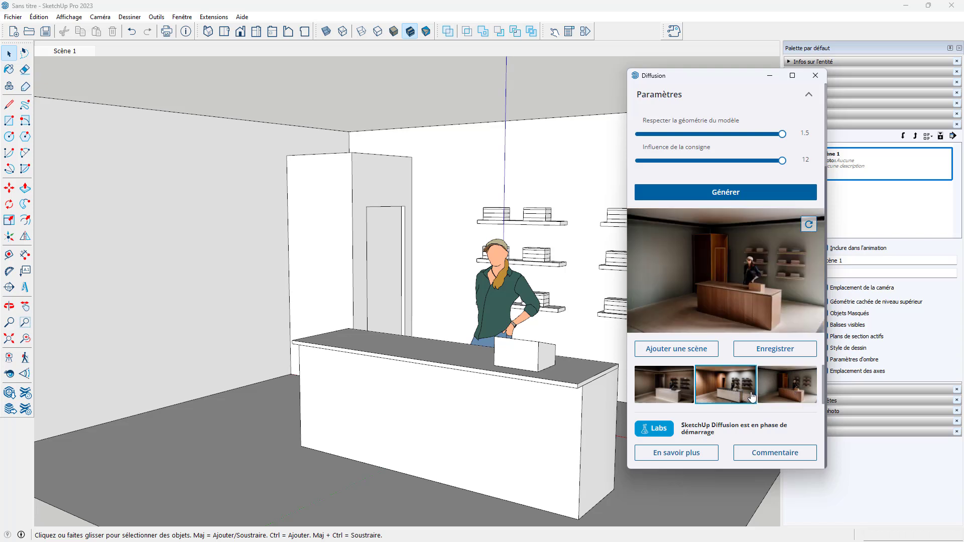
pyautogui.moveTo(746, 76); pyautogui.dragTo(775, 50)
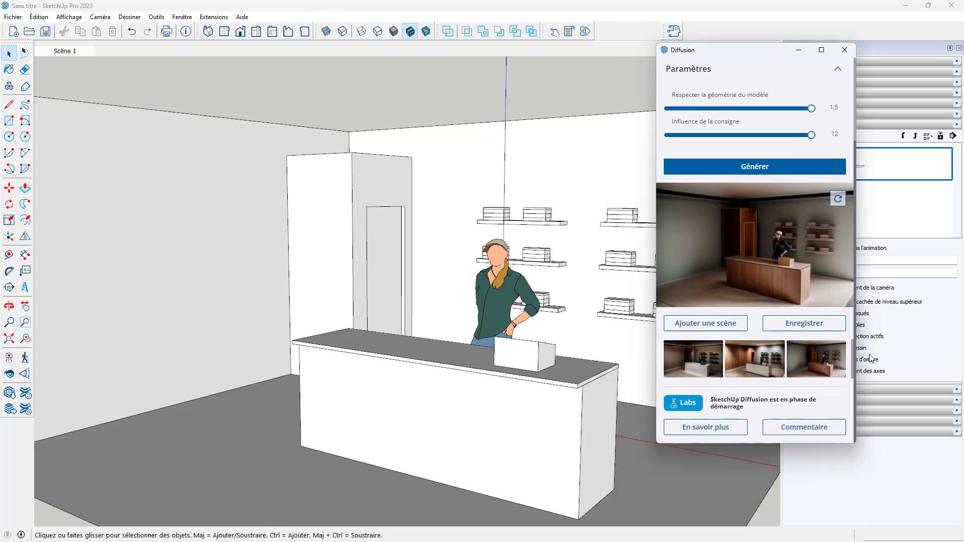
pyautogui.moveTo(854, 351); pyautogui.dragTo(917, 352)
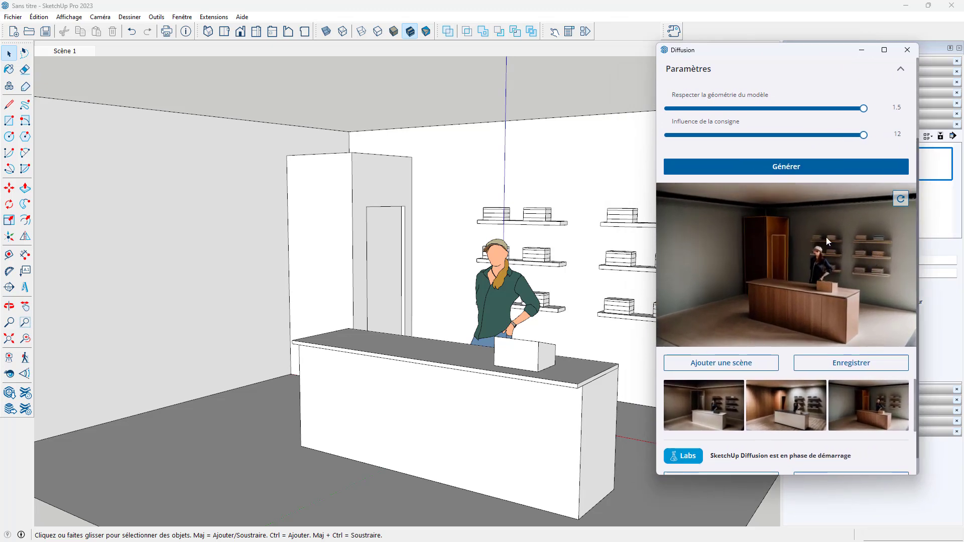
pyautogui.scroll(-3, 474, 345)
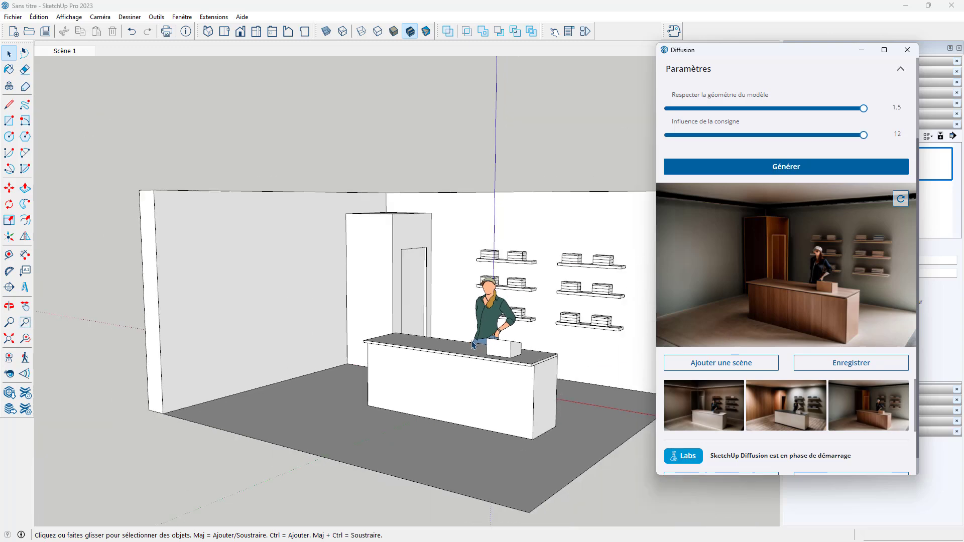
pyautogui.scroll(3, 615, 367)
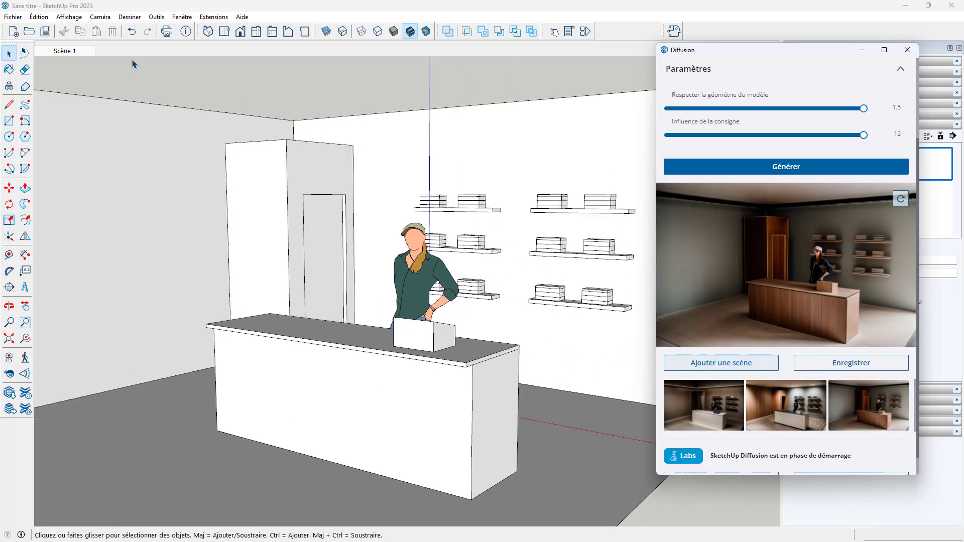
# From the Scène 1 view, add the chosen render as a new scene and minimize Diffusion
pyautogui.click(56, 51)
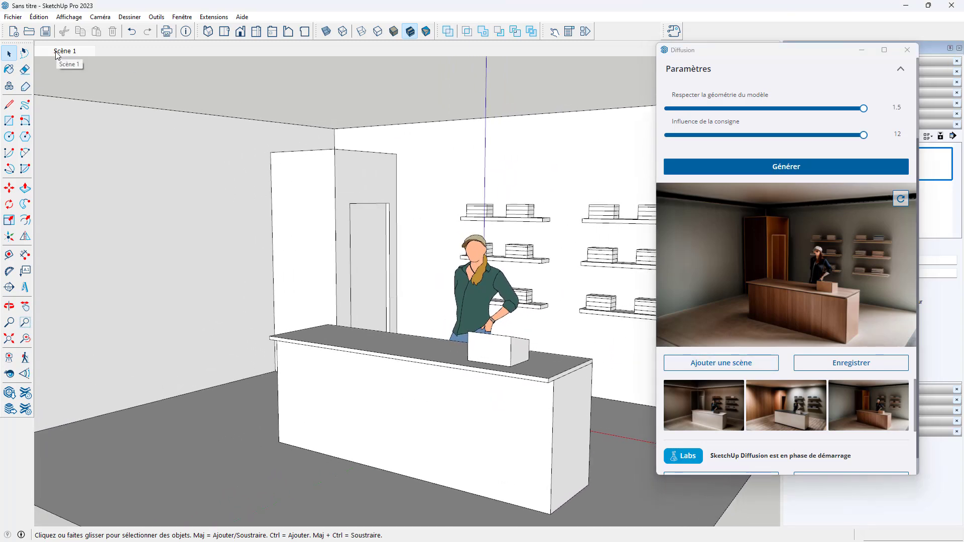
pyautogui.click(710, 365)
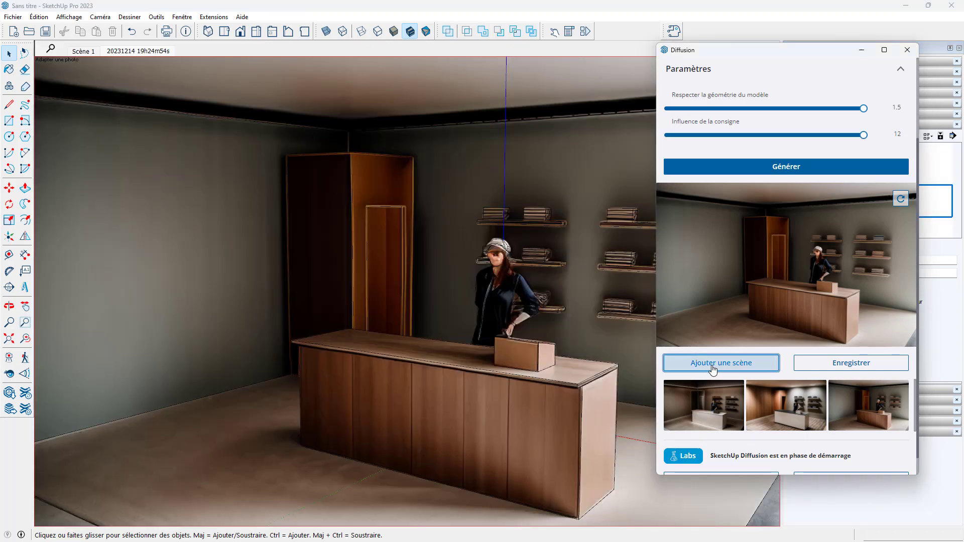
pyautogui.click(862, 49)
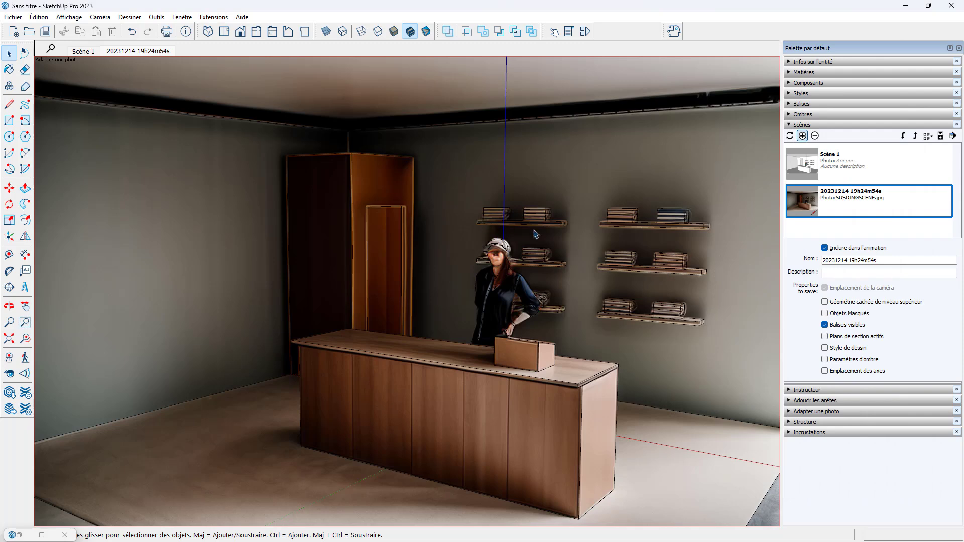
# Zoom in and out to inspect the render overlaid on the model
pyautogui.scroll(-2, 535, 234)
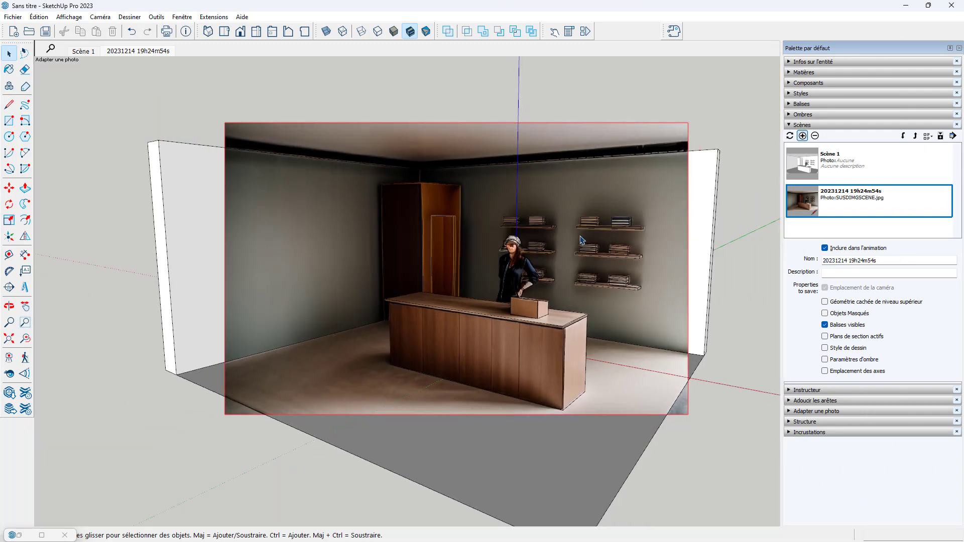
pyautogui.scroll(3, 447, 241)
pyautogui.scroll(-2, 434, 241)
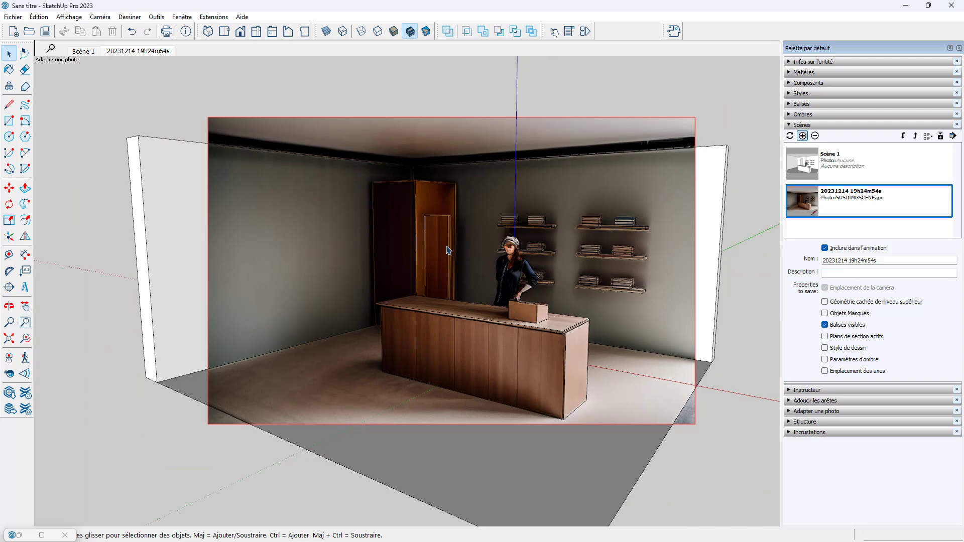
pyautogui.scroll(-2, 554, 261)
pyautogui.scroll(3, 553, 260)
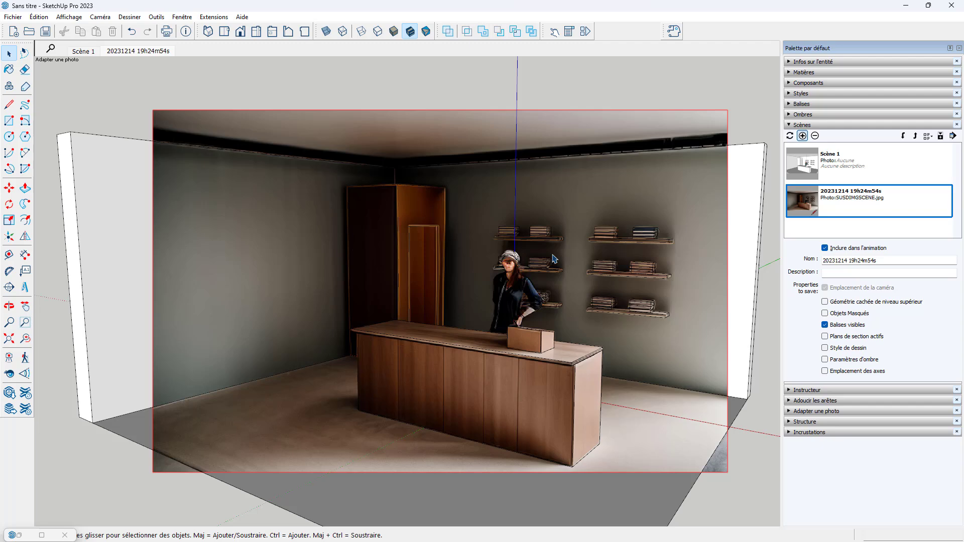
pyautogui.scroll(-2, 567, 254)
pyautogui.scroll(-2, 567, 241)
pyautogui.scroll(4, 568, 236)
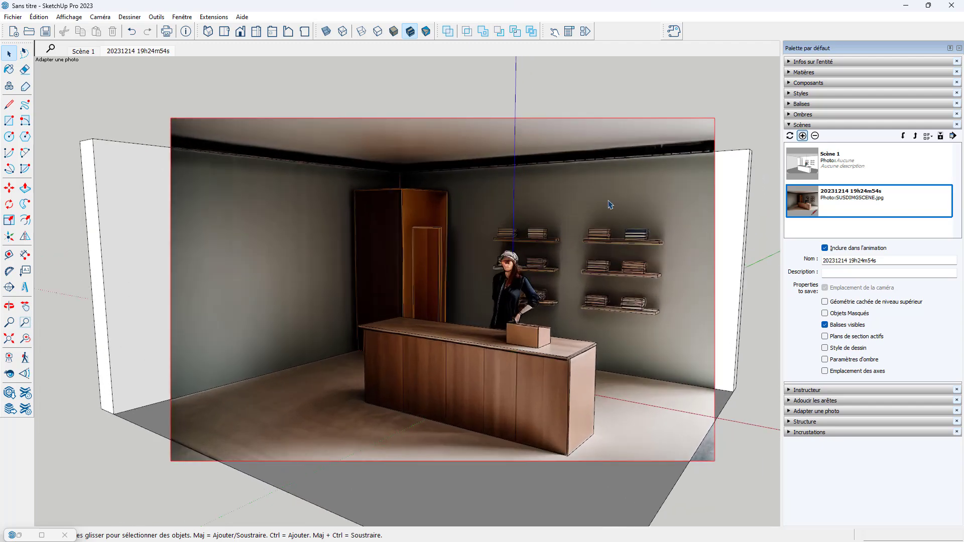
# Reopen Diffusion on the Scène 1 view, refresh its preview and show the style list
pyautogui.click(674, 31)
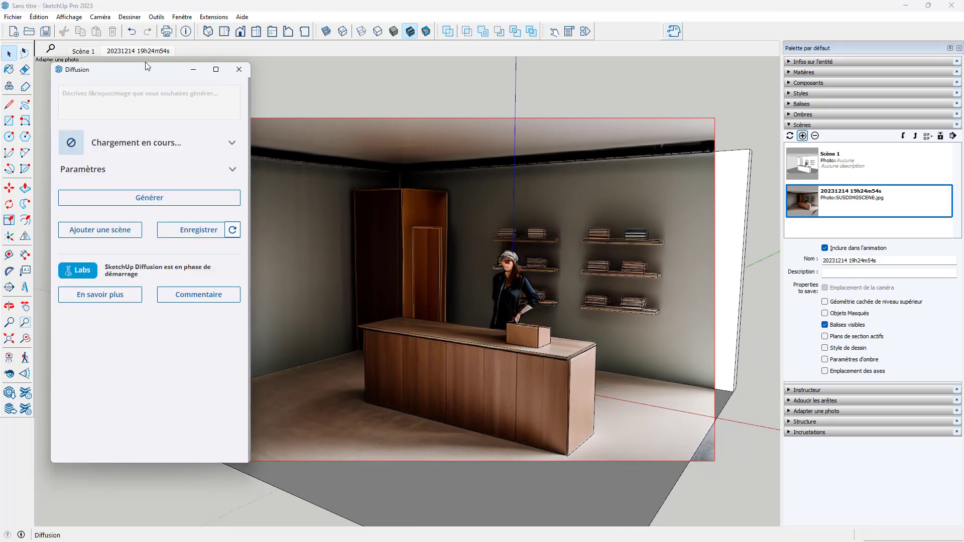
pyautogui.moveTo(145, 65); pyautogui.dragTo(770, 53)
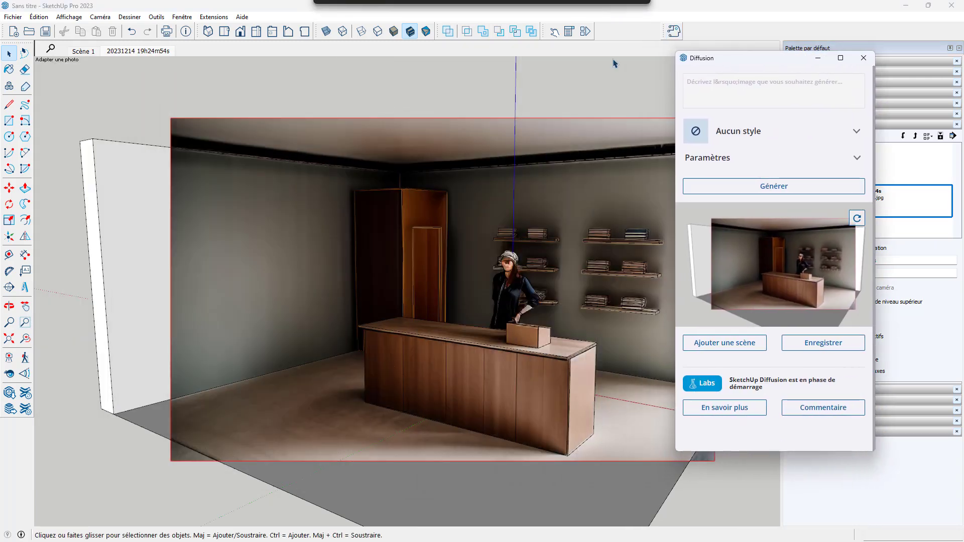
pyautogui.click(77, 52)
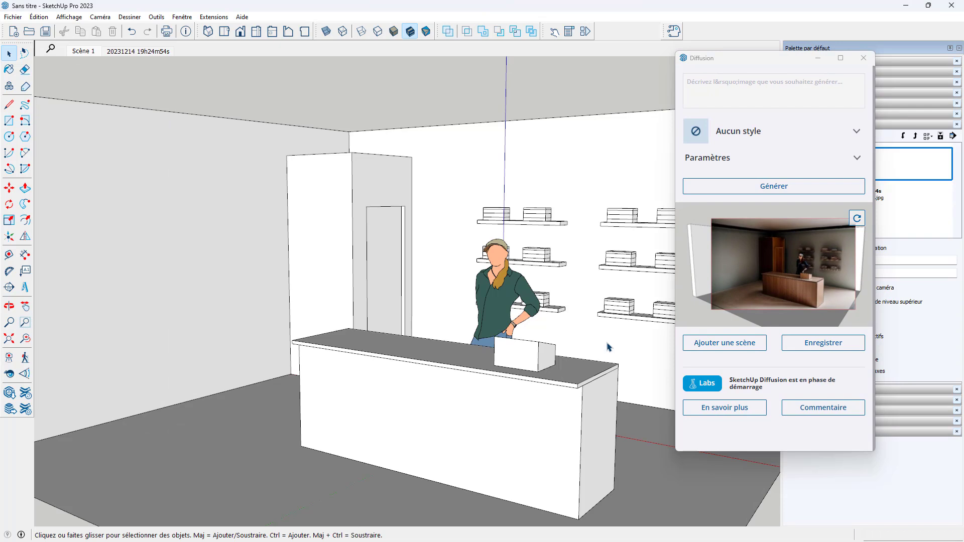
pyautogui.click(857, 220)
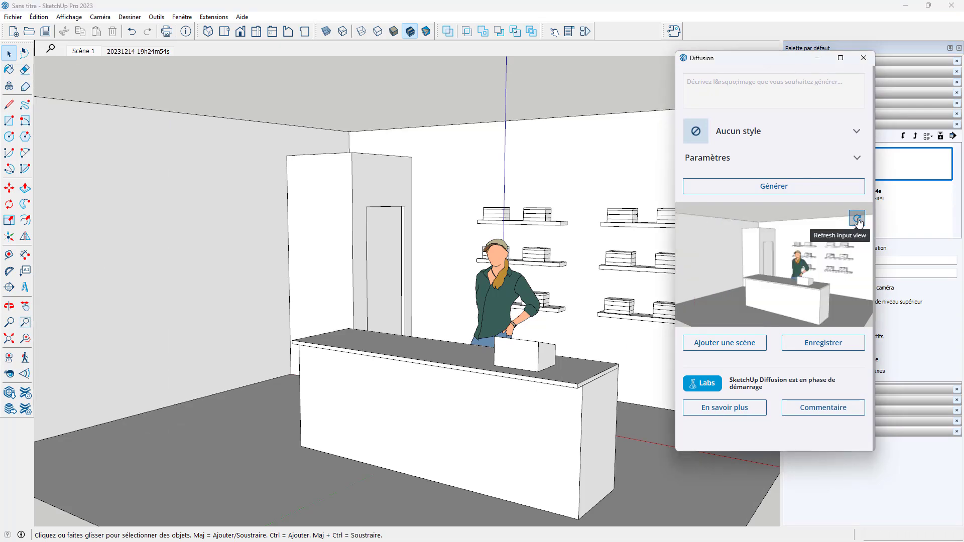
pyautogui.click(855, 137)
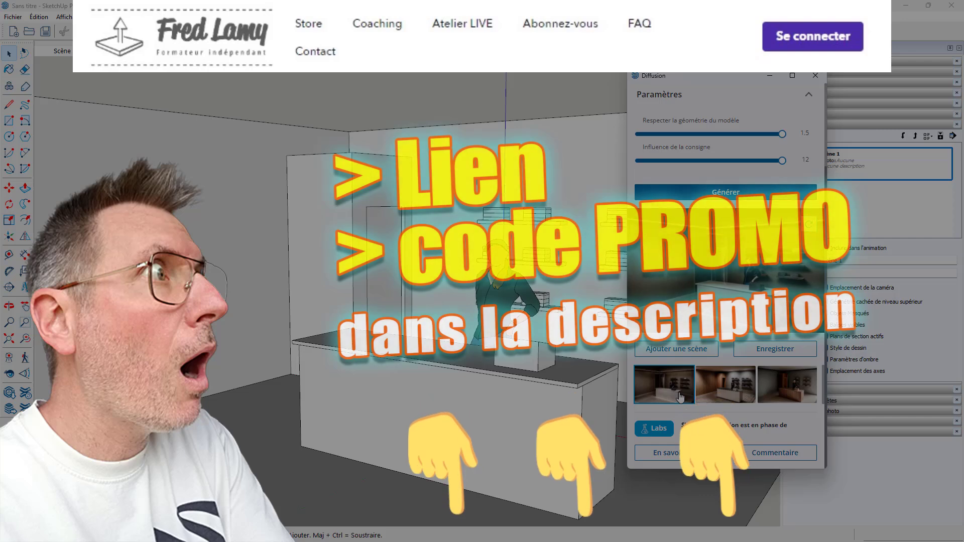
# Preview the grey-walled render, widen Diffusion and add the render as a scene
pyautogui.click(745, 396)
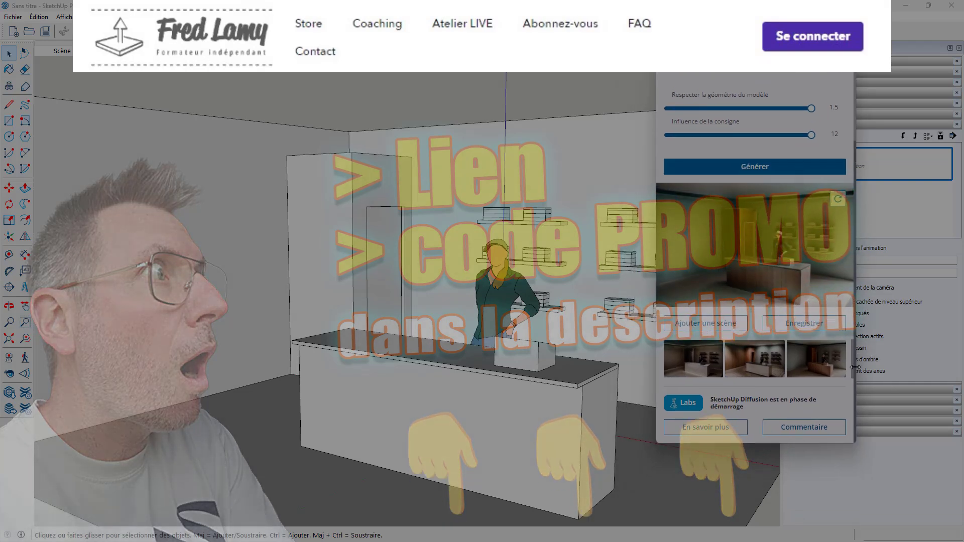
pyautogui.moveTo(854, 368); pyautogui.dragTo(915, 369)
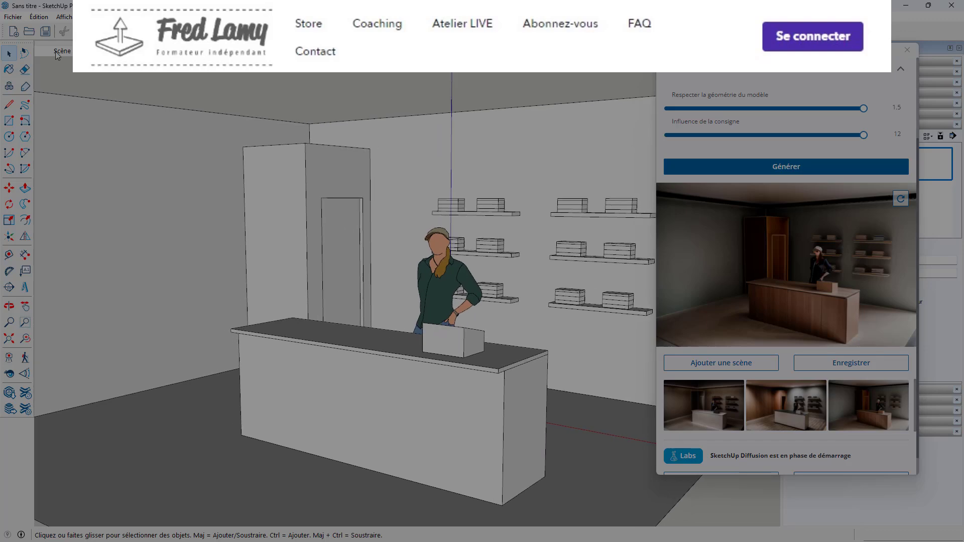
pyautogui.click(713, 370)
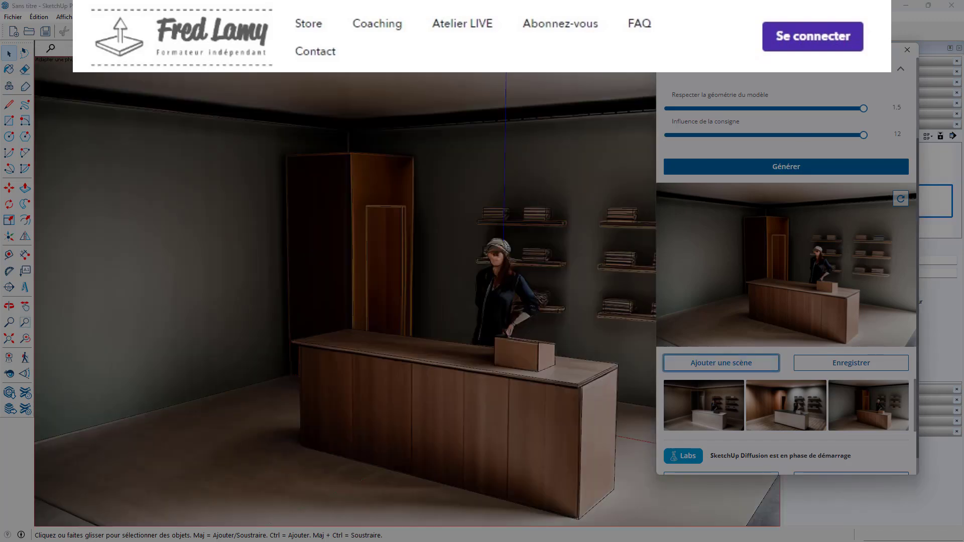